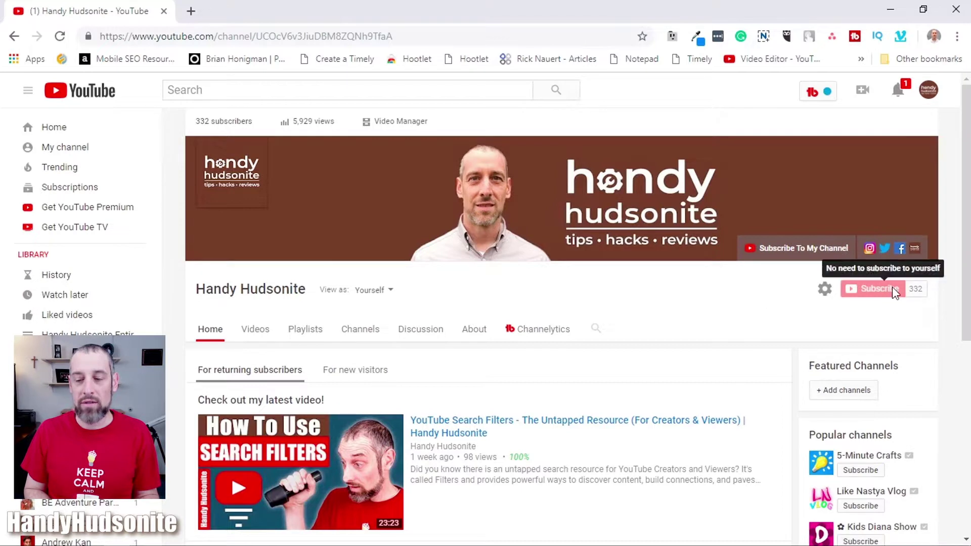
- Open the YouTube account menu and go to the account settings
mouse_move(826, 171)
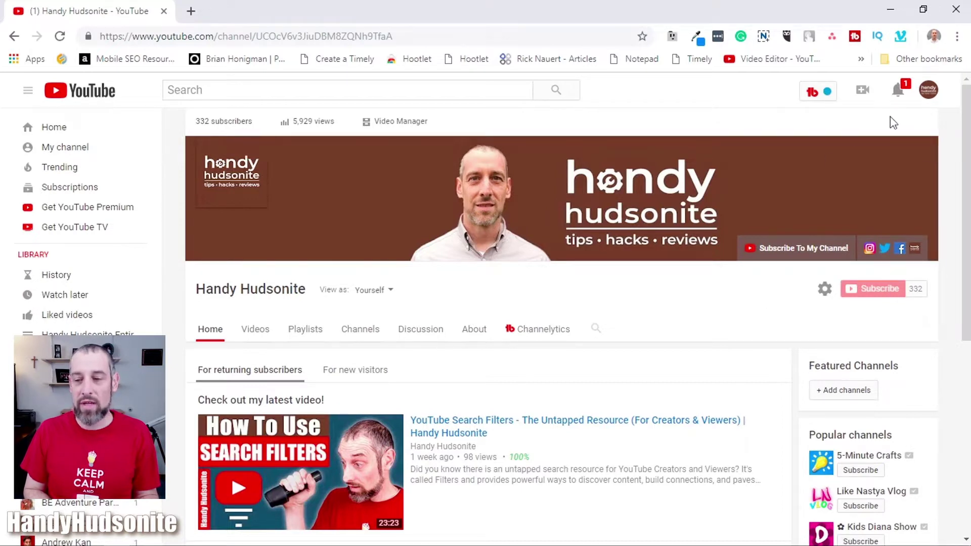
left_click(929, 92)
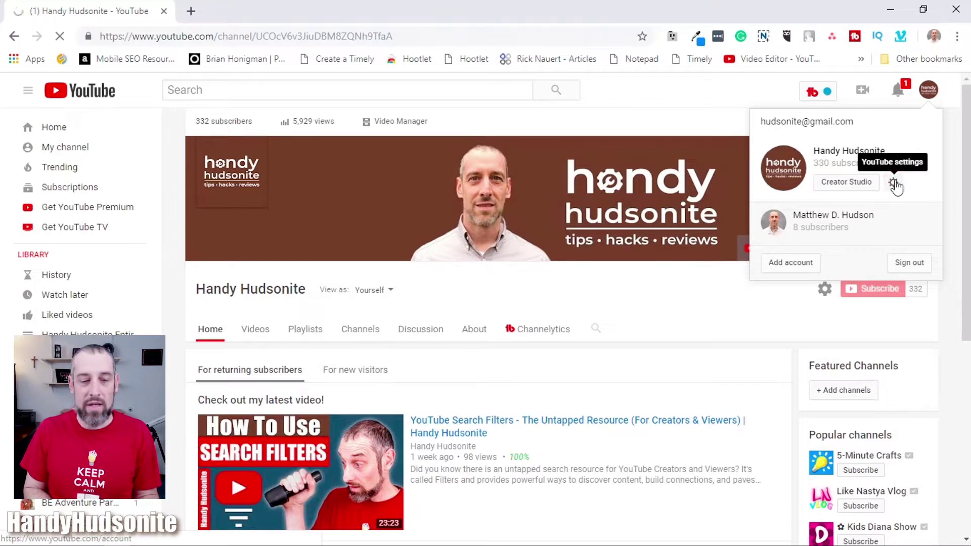
left_click(894, 183)
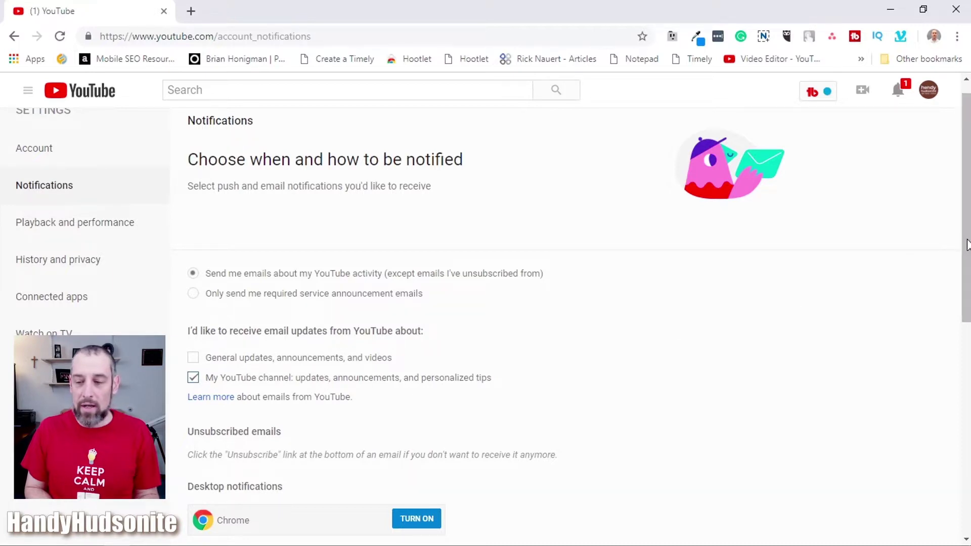
- Scroll the YouTube Notifications page and check the subscription delivery options, leaving them unchanged
left_click_drag(965, 238, 963, 303)
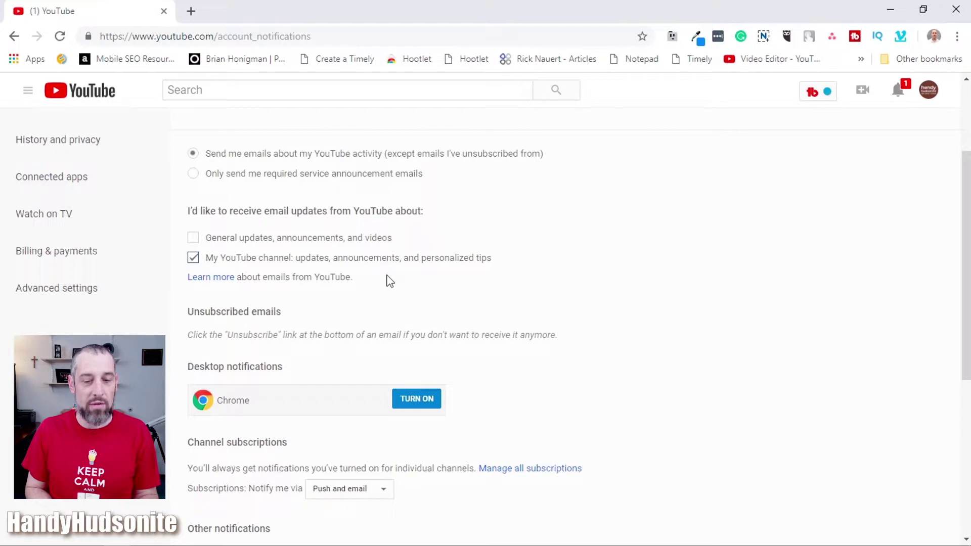
scroll(471, 360, "down", 5)
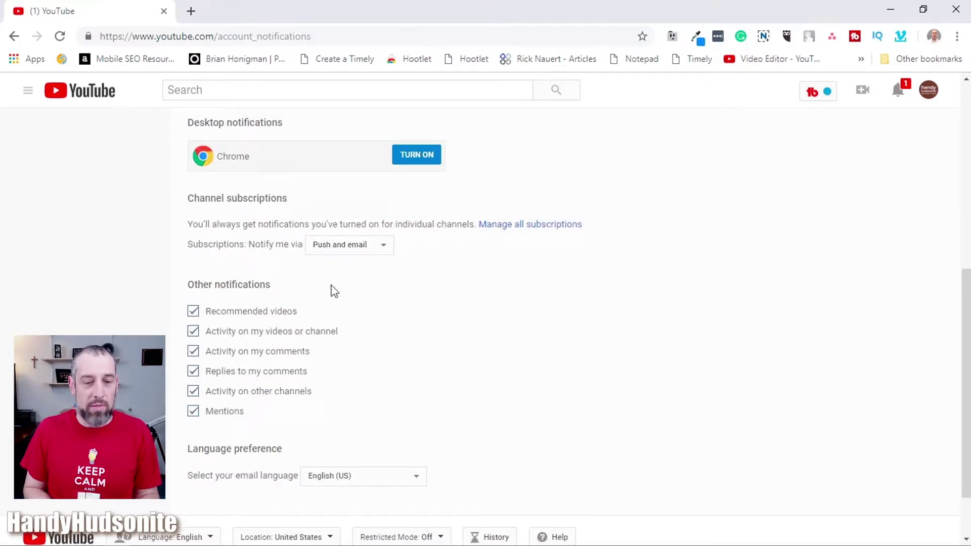
left_click(383, 245)
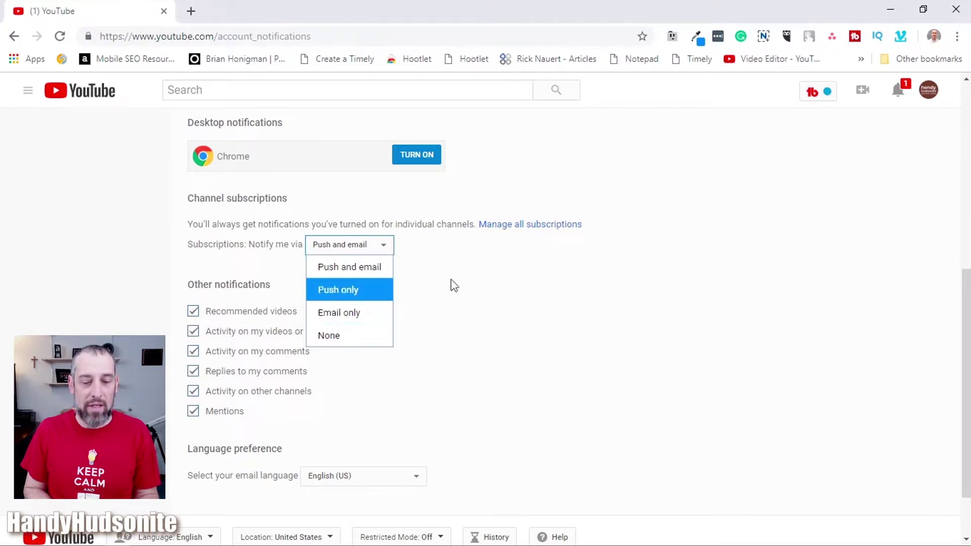
left_click(493, 273)
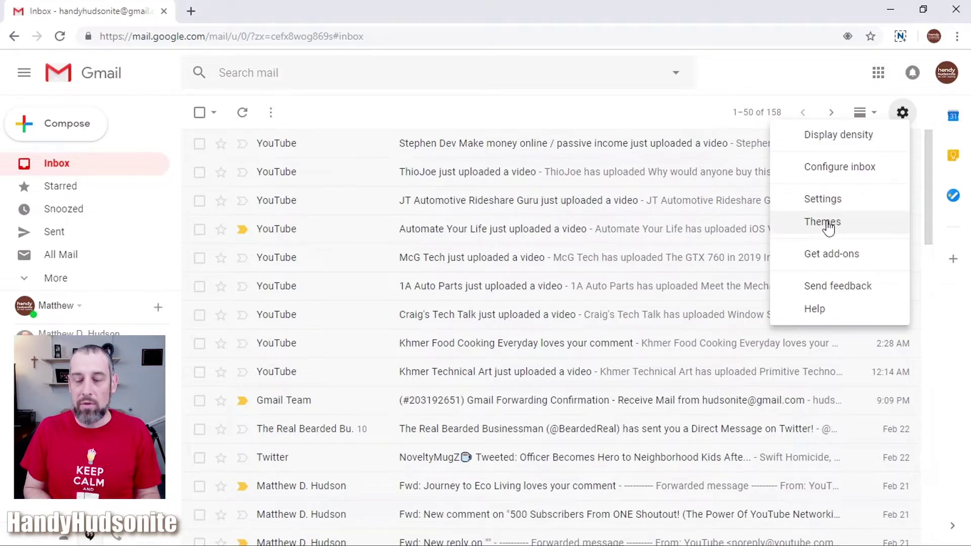
- Open Gmail's full settings from the gear menu, landing on the General tab
left_click(823, 199)
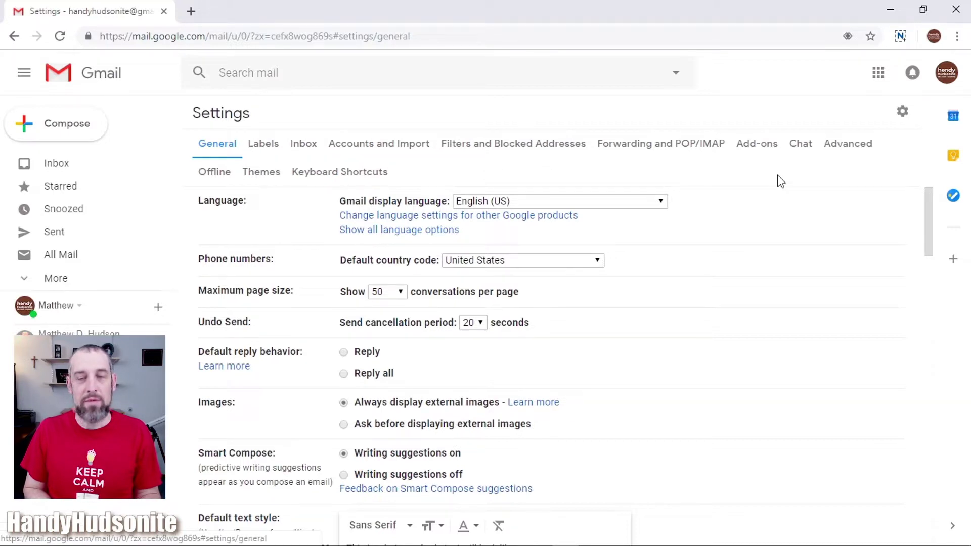
- Enable Multiple Inboxes on Gmail's Advanced settings tab and save the change
left_click(847, 149)
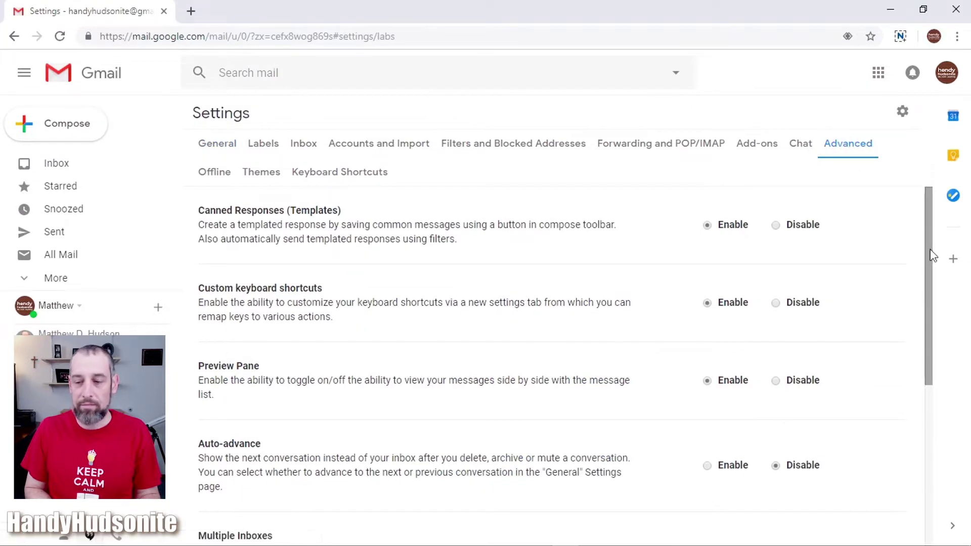
scroll(931, 263, "down", 3)
scroll(919, 371, "down", 1)
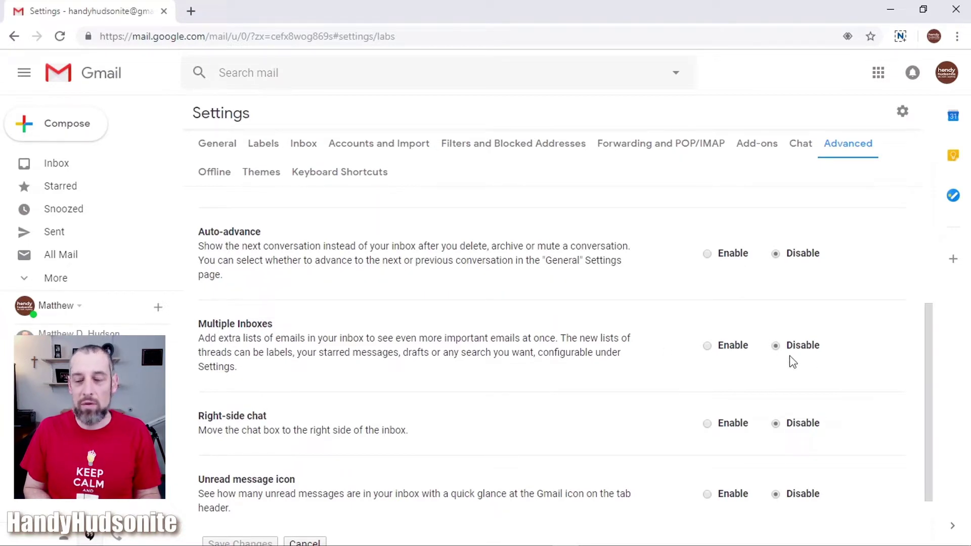
left_click(708, 347)
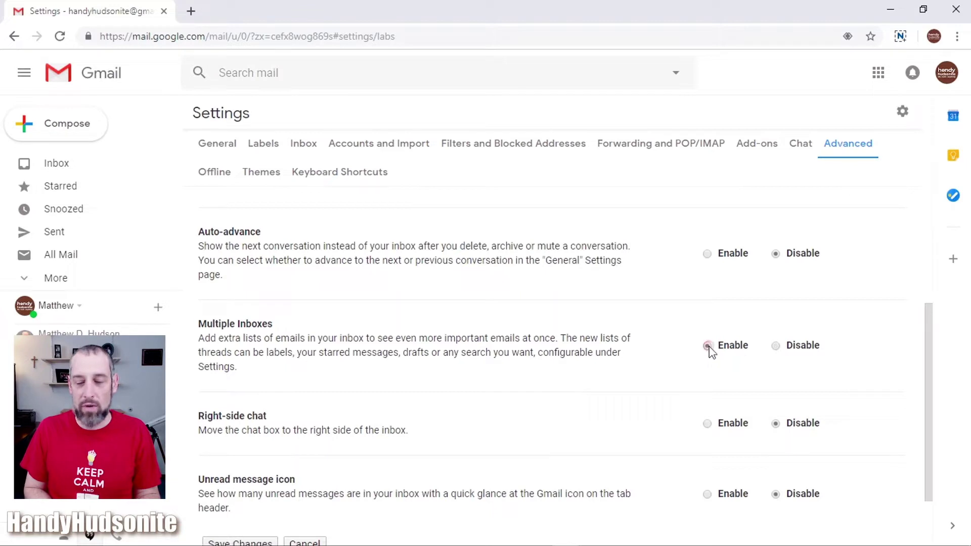
left_click_drag(927, 390, 937, 473)
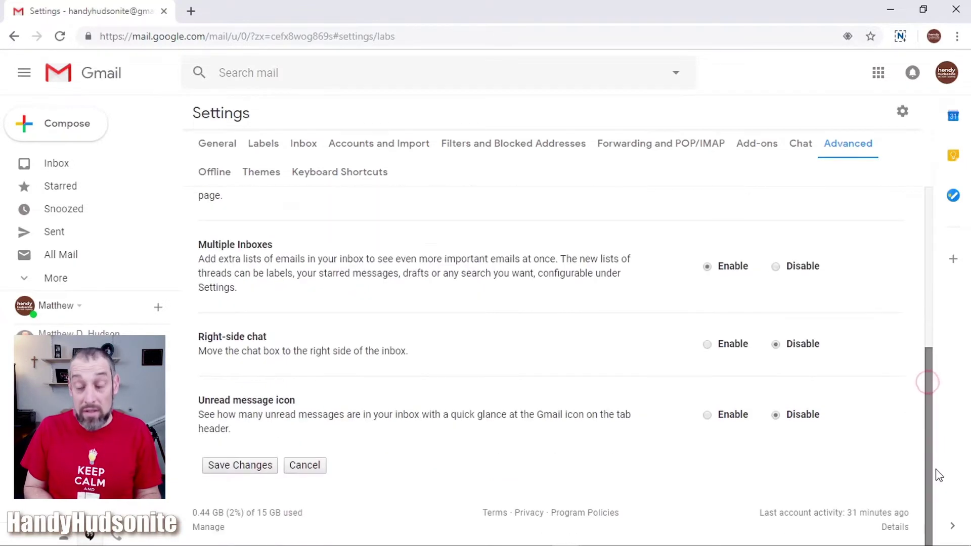
left_click(266, 466)
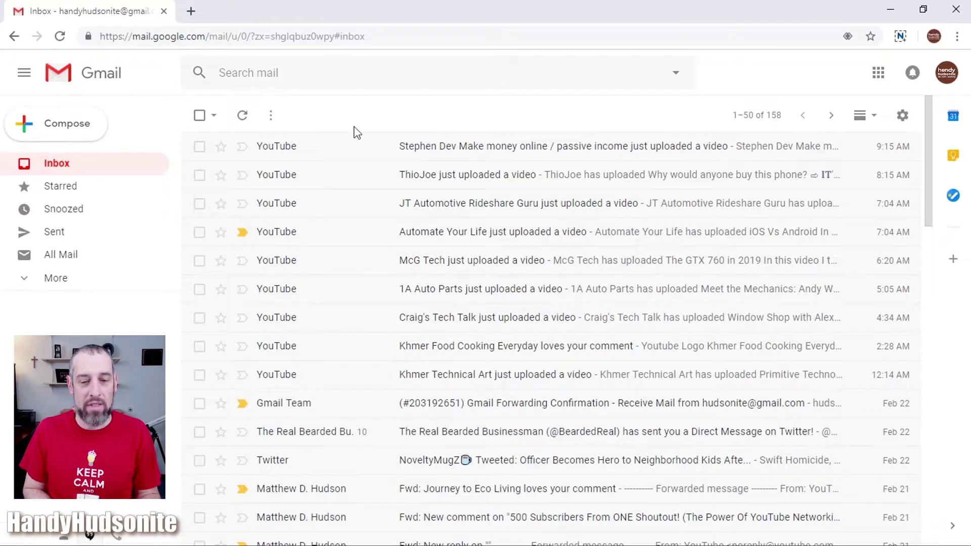
- Open Gmail settings on the Multiple inboxes tab showing the empty pane queries
left_click(901, 116)
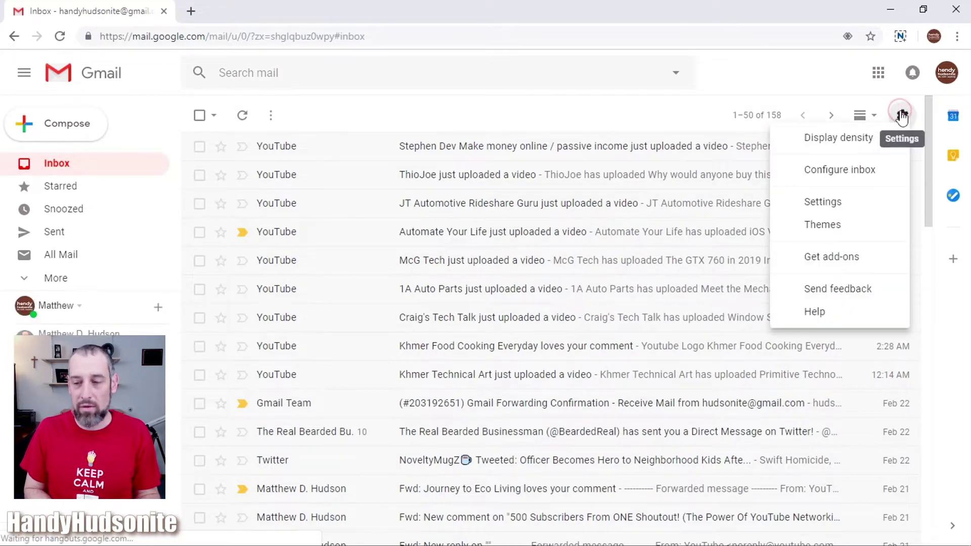
left_click(840, 203)
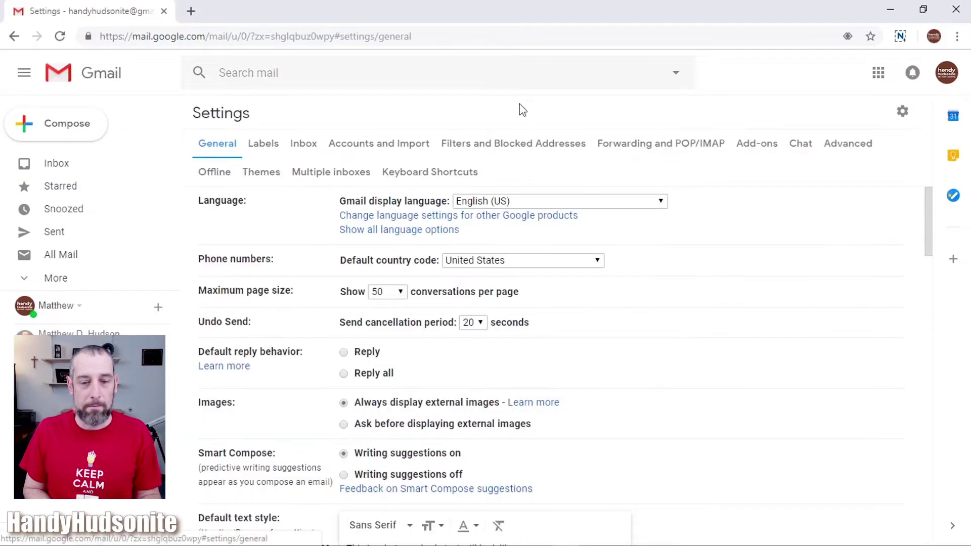
left_click(332, 177)
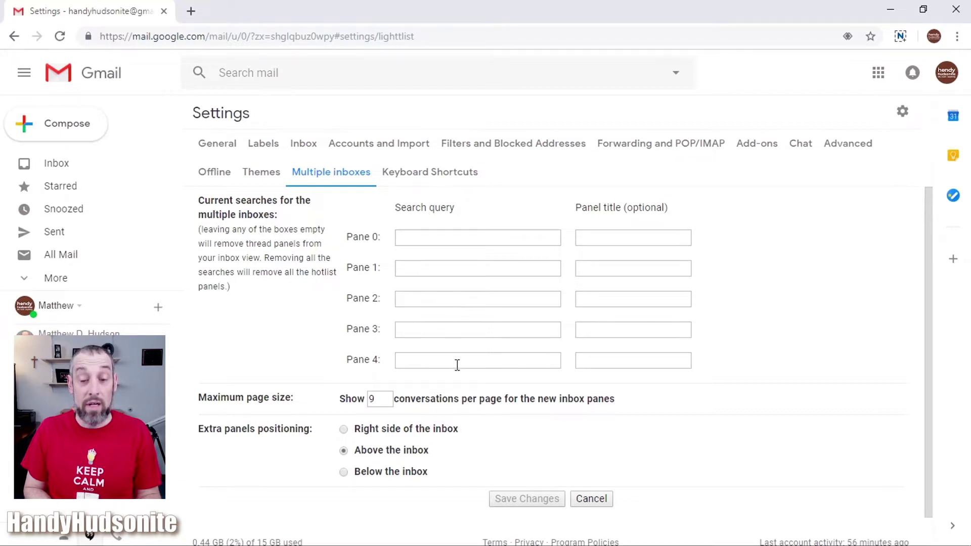
left_click(490, 237)
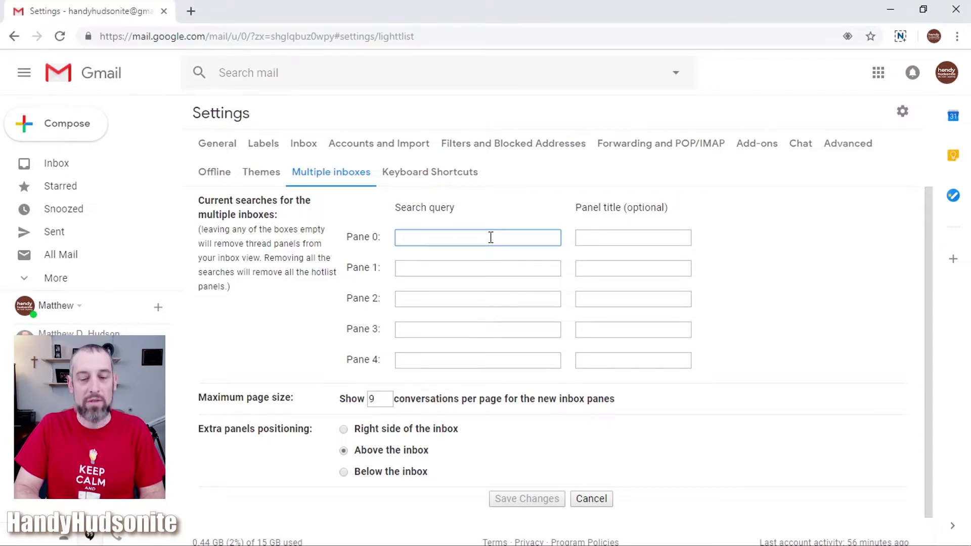
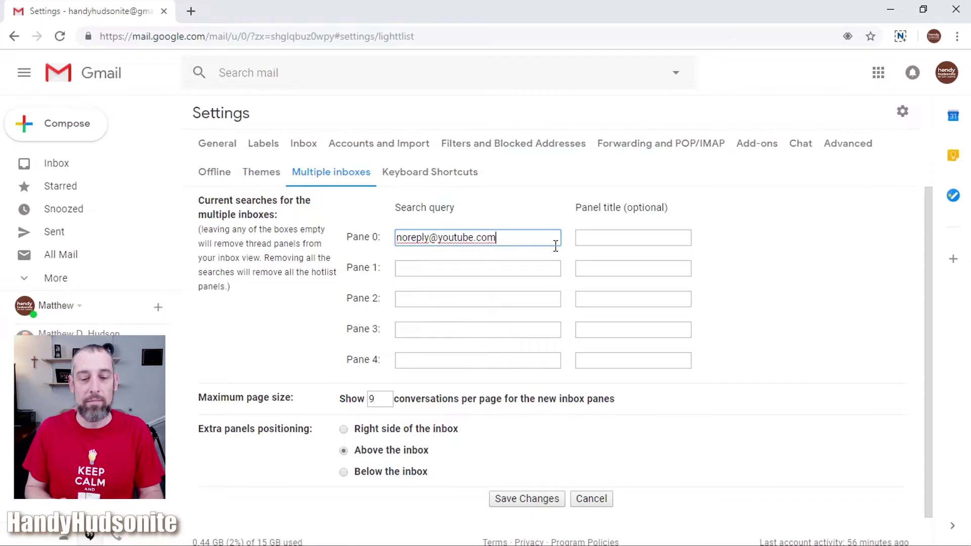
left_click(628, 241)
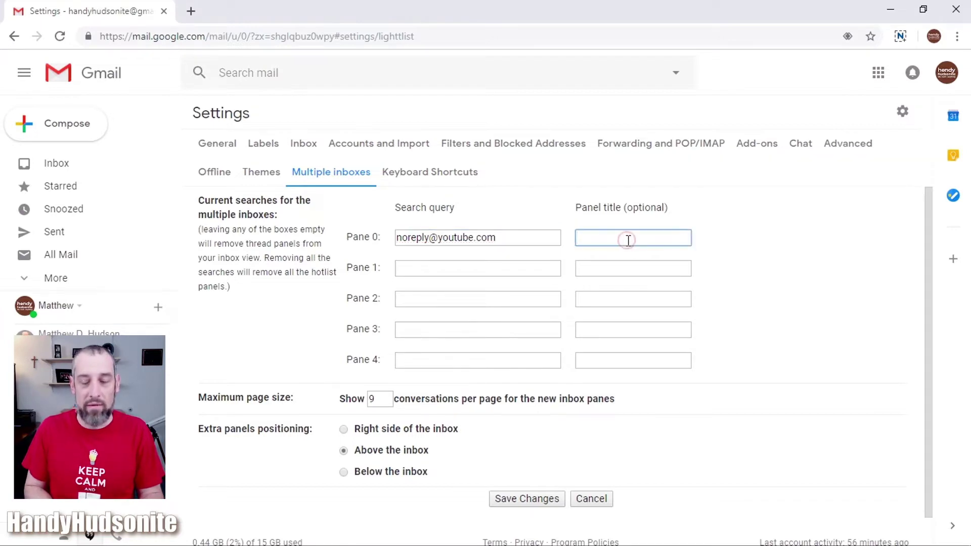
type("YOU")
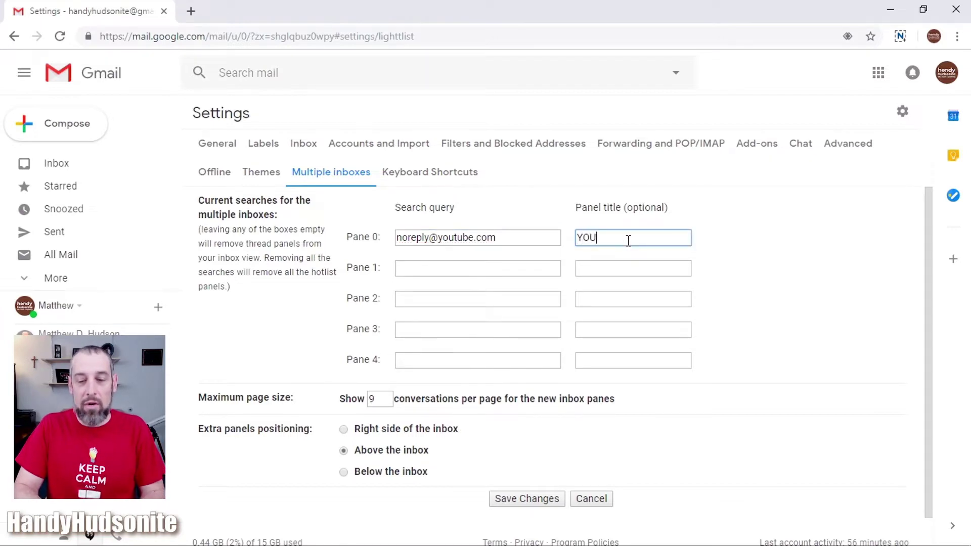
key("BackSpace")
key("BackSpace")
type("ouTub")
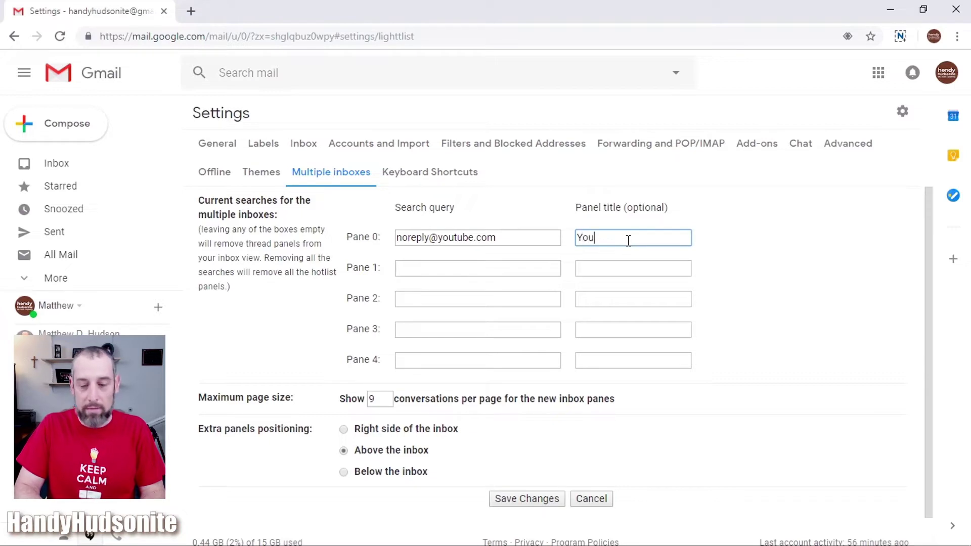
key("BackSpace")
key("BackSpace")
type("ube")
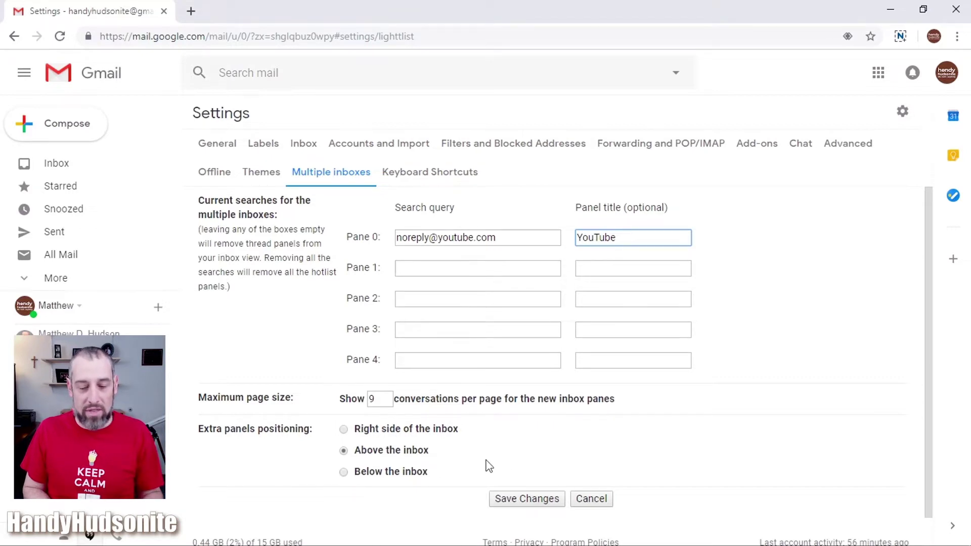
- Save the YouTube pane settings and view all 14 emails in the YouTube pane
left_click(536, 500)
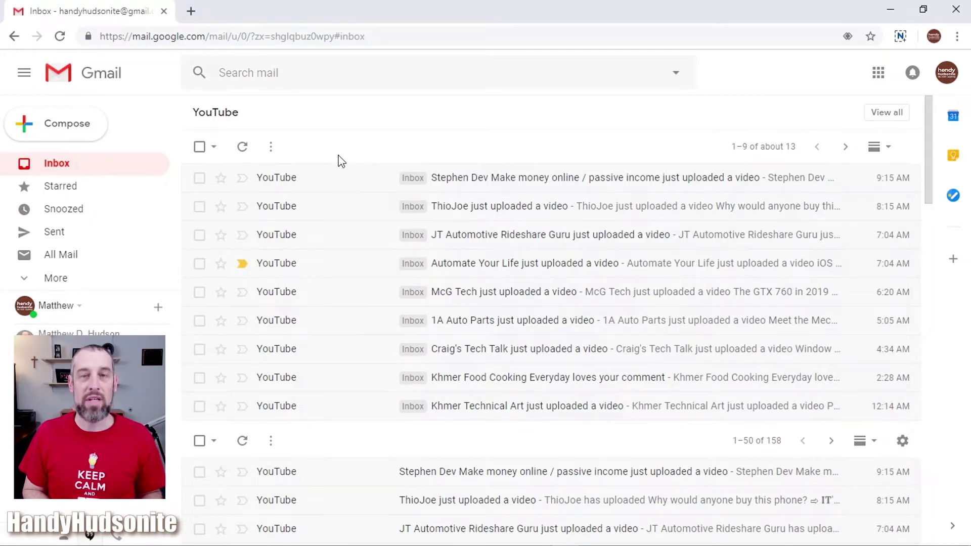
left_click(882, 116)
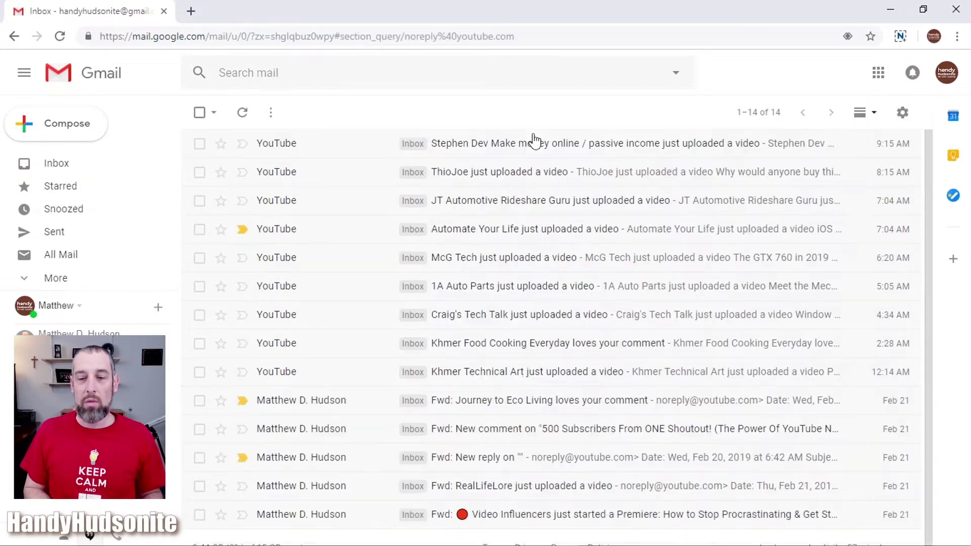
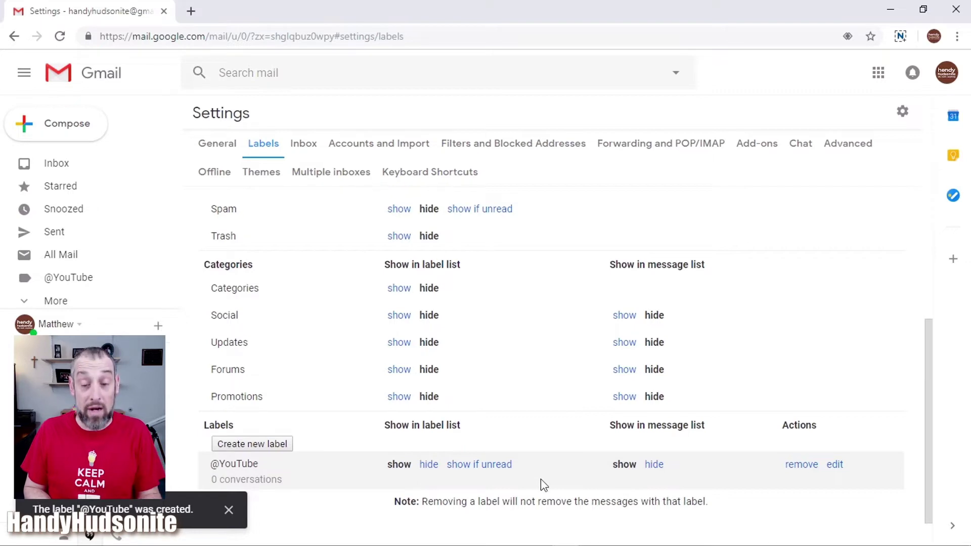
left_click(264, 447)
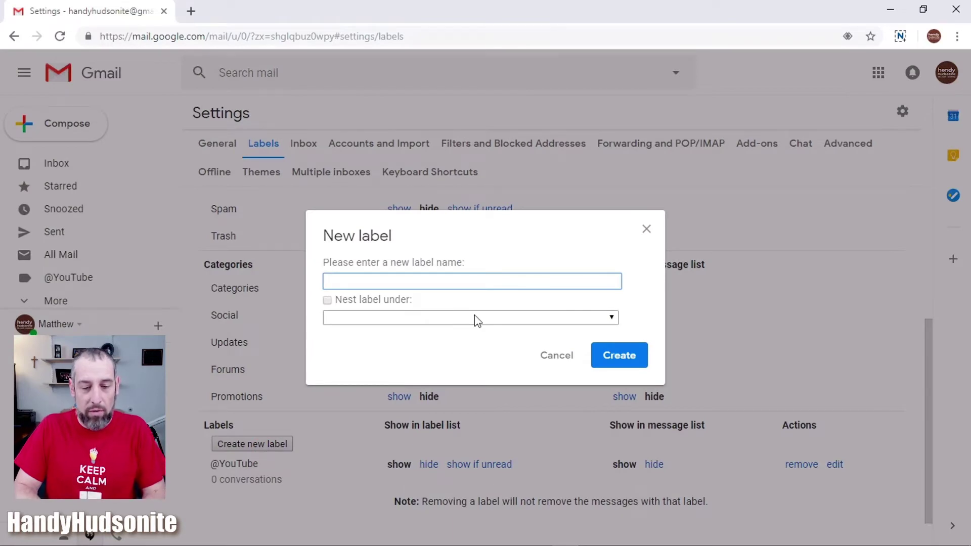
type("Yo")
key("BackSpace")
type("ouTube ")
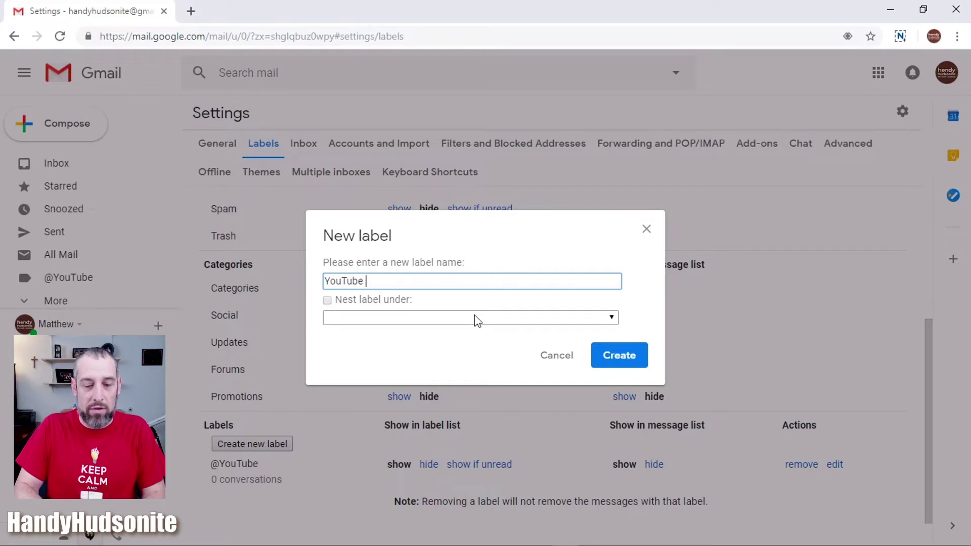
type("Uploads")
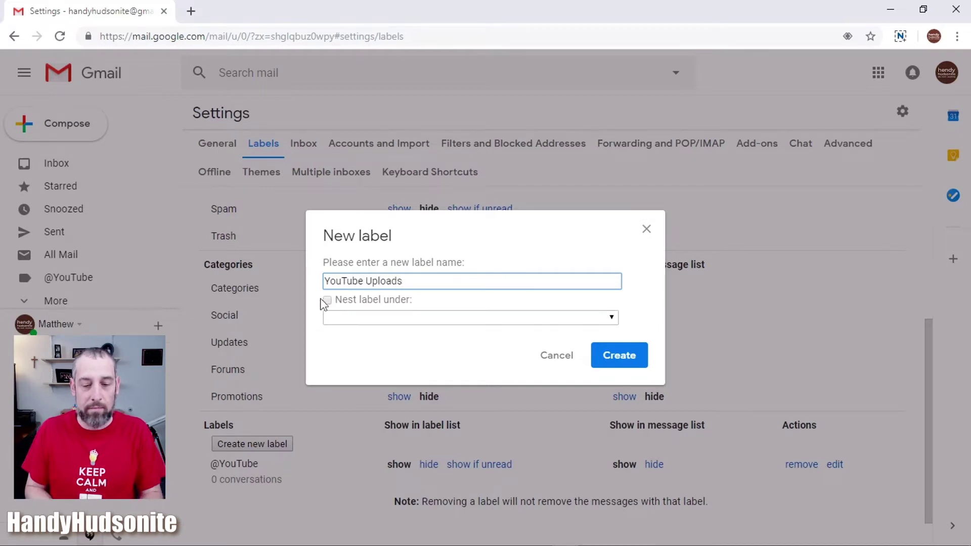
left_click(327, 301)
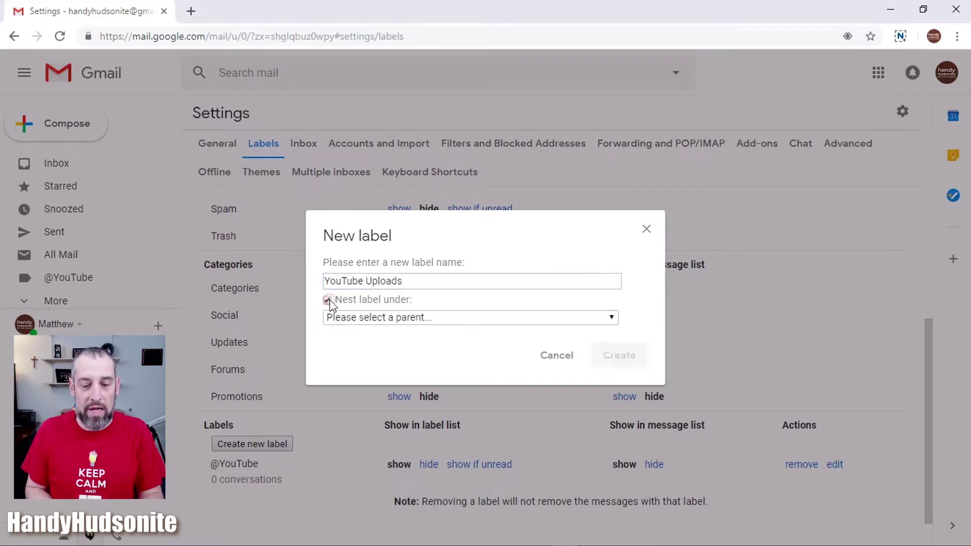
left_click(491, 318)
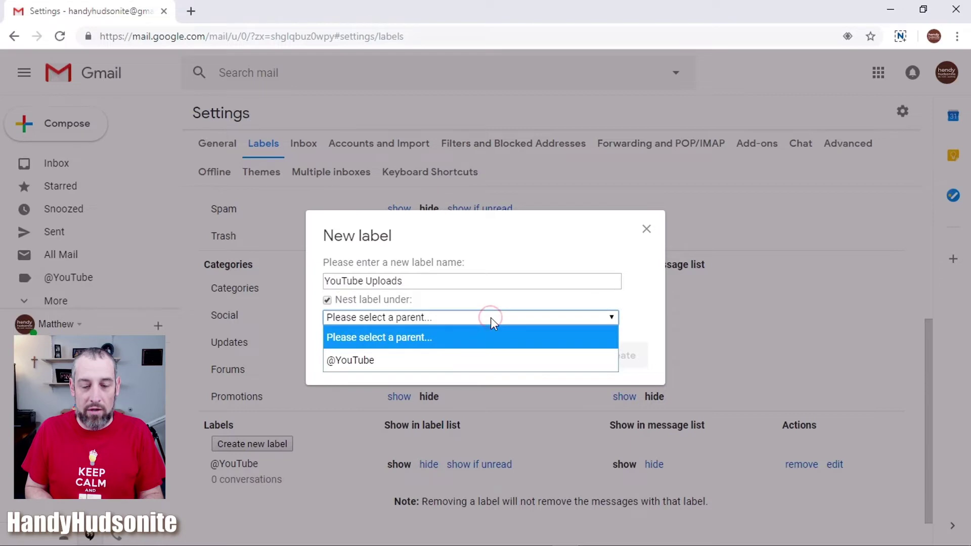
left_click(457, 360)
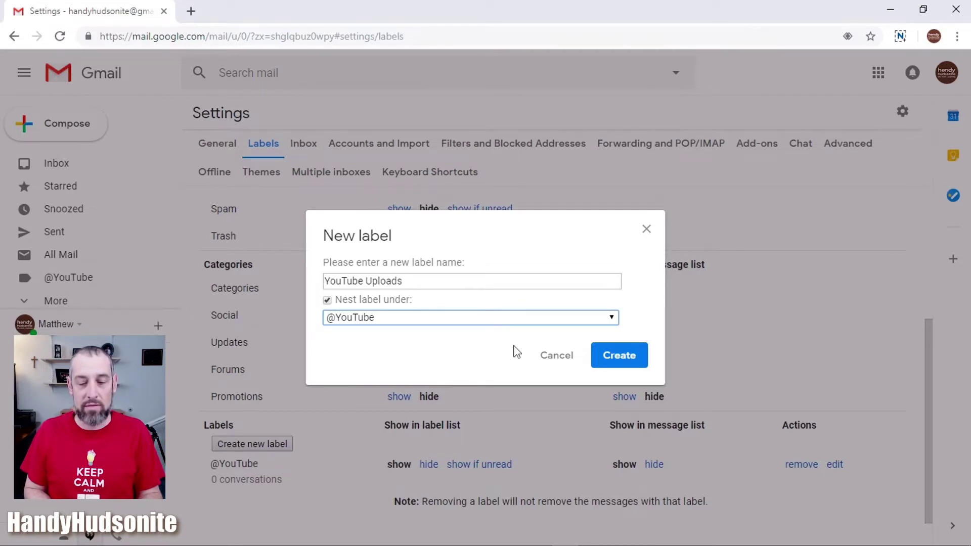
left_click(622, 357)
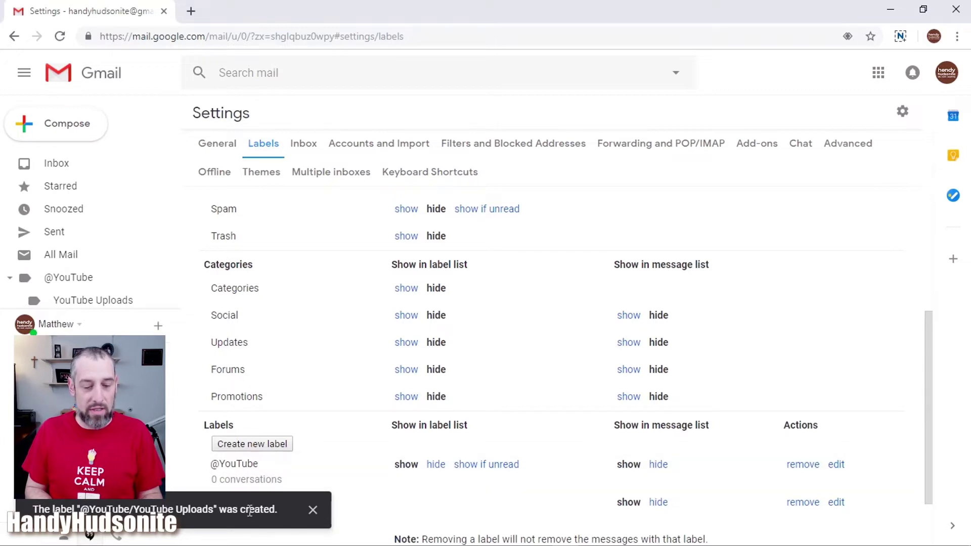
left_click(314, 510)
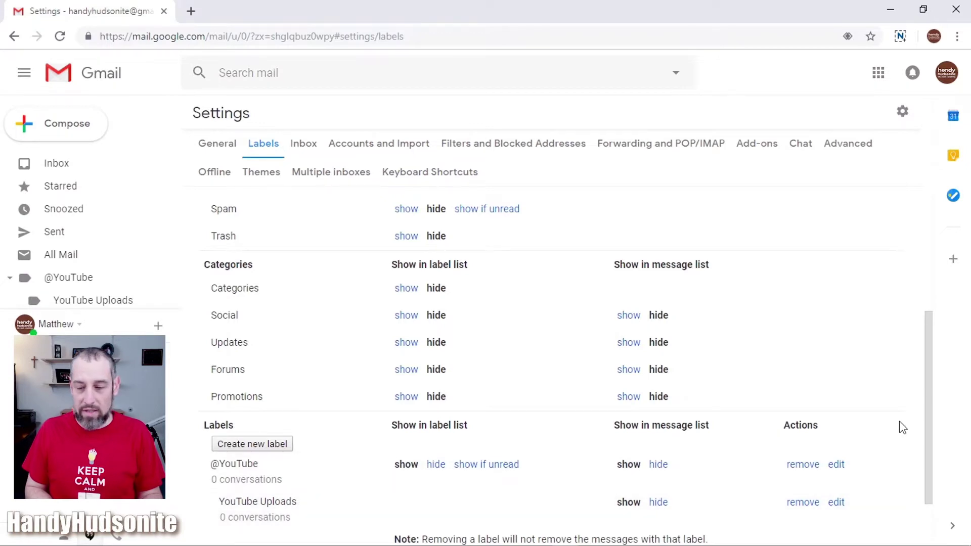
left_click_drag(930, 421, 873, 462)
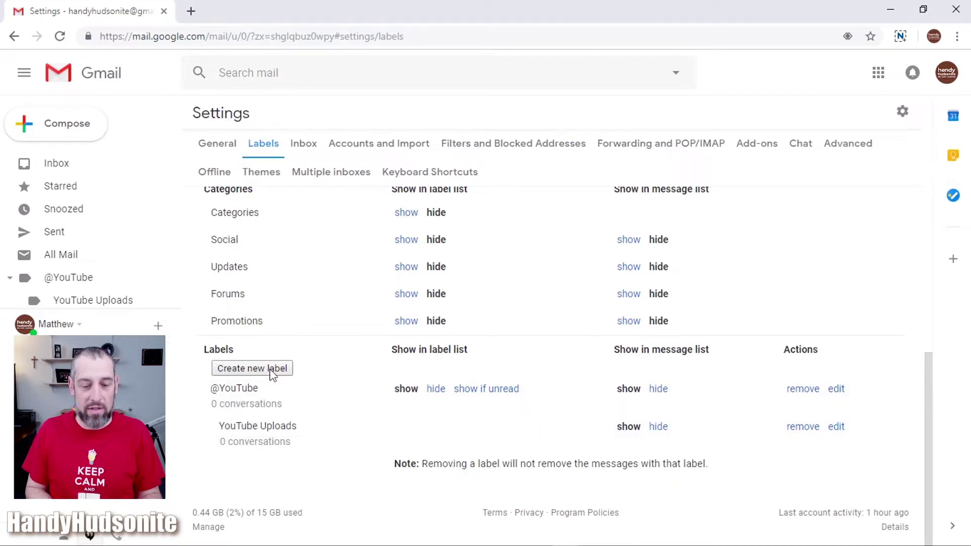
left_click(270, 368)
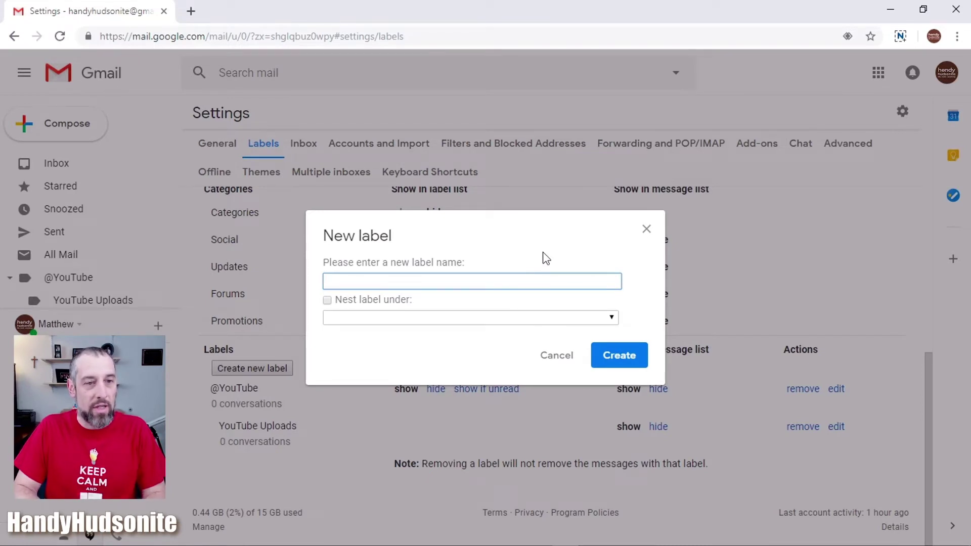
type("New")
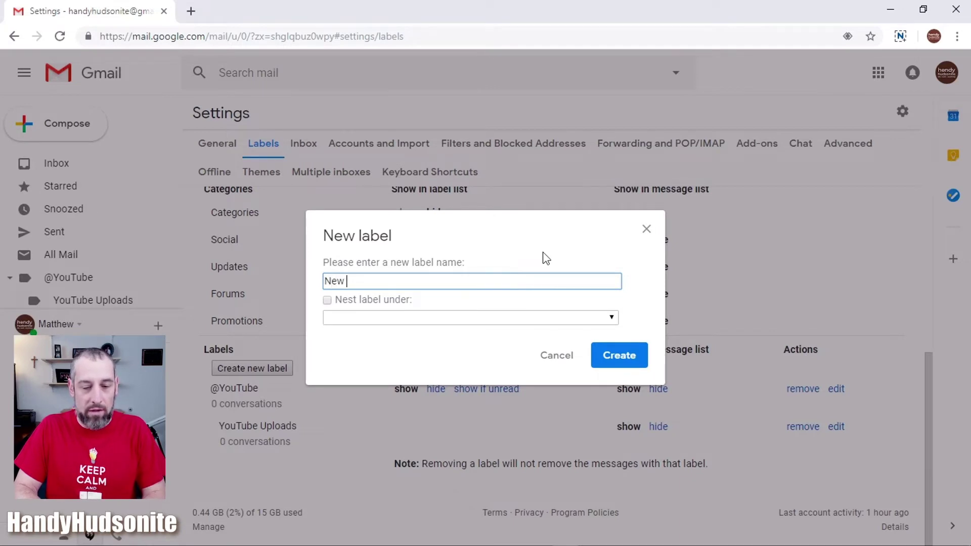
type(" Channel ")
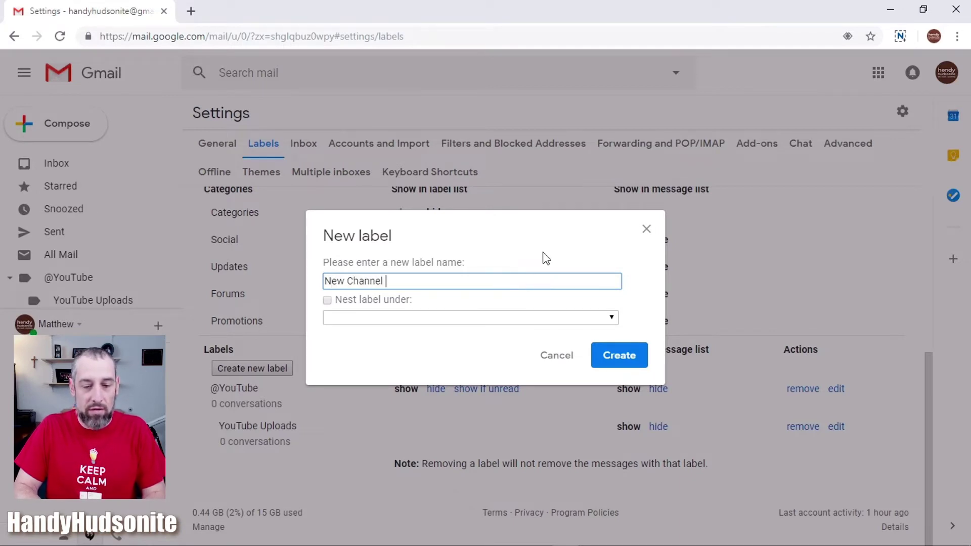
type("Comment")
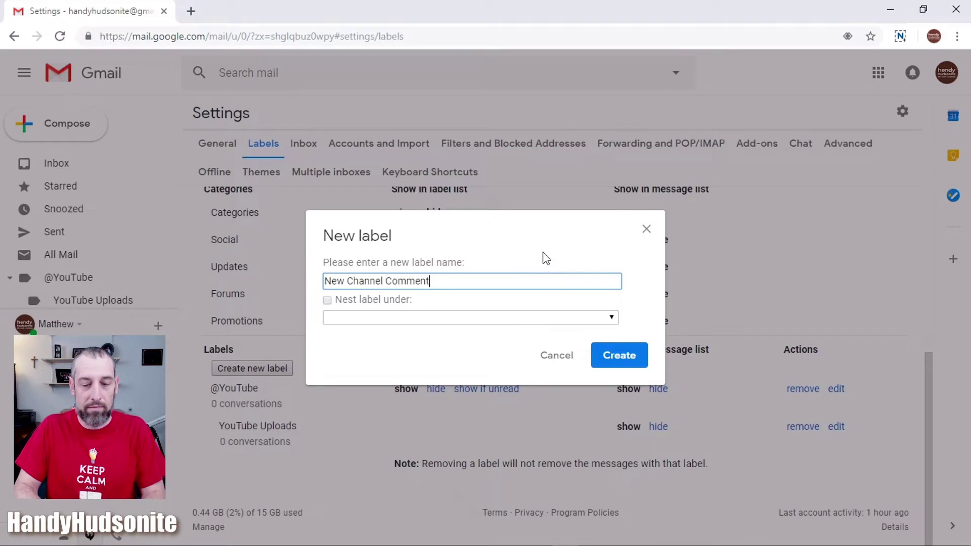
left_click(328, 300)
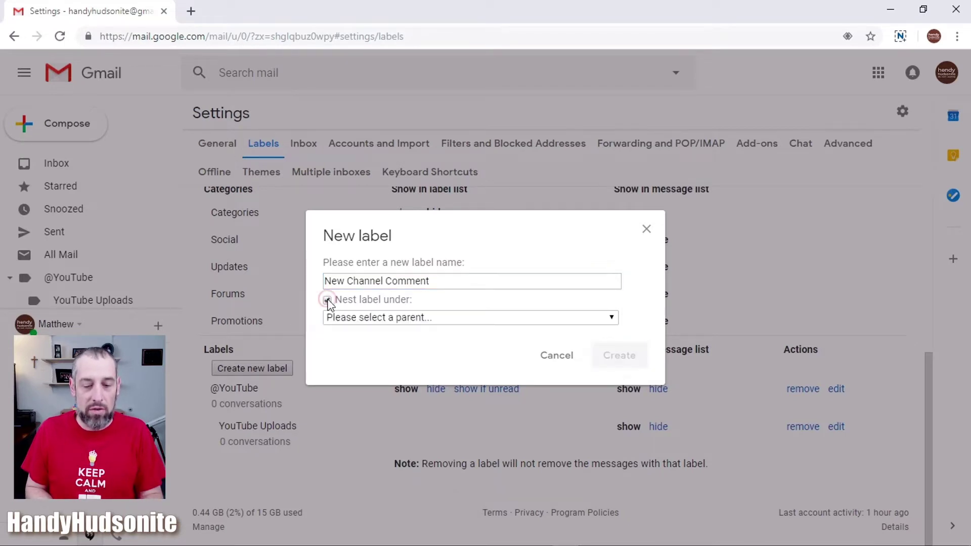
left_click(409, 321)
left_click(406, 356)
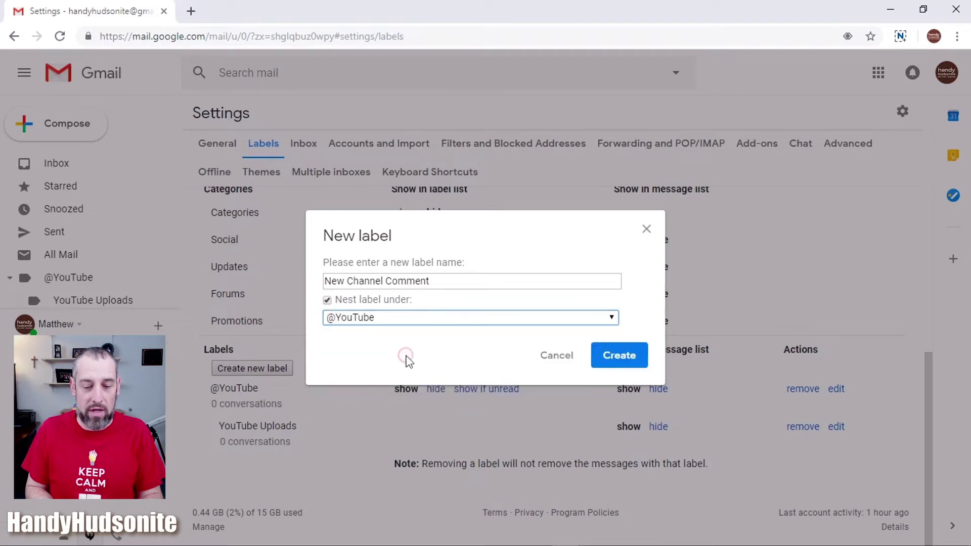
left_click(622, 356)
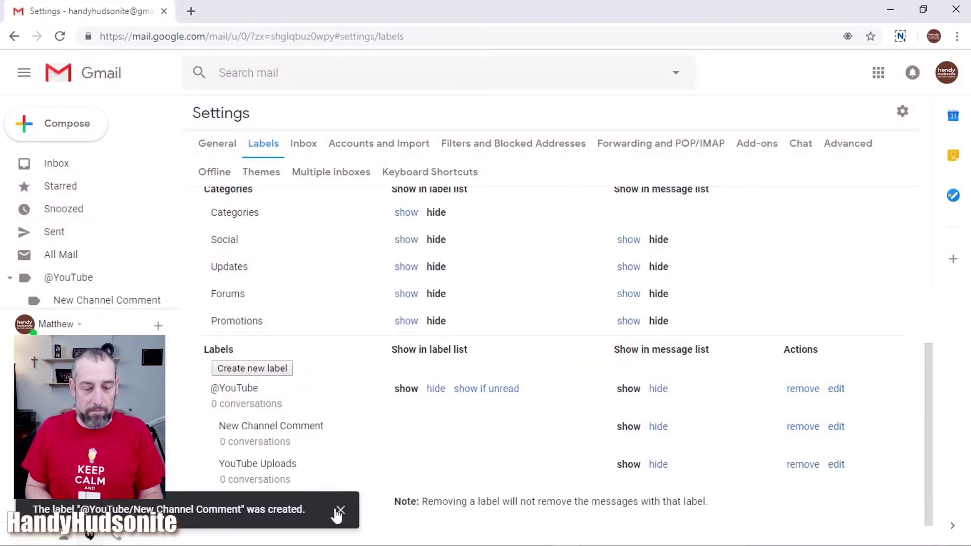
left_click(340, 509)
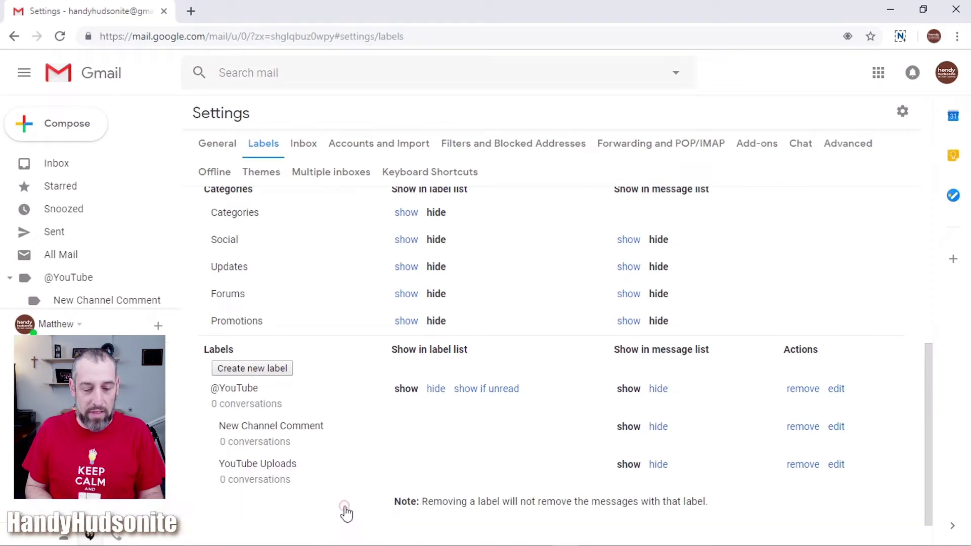
left_click(280, 369)
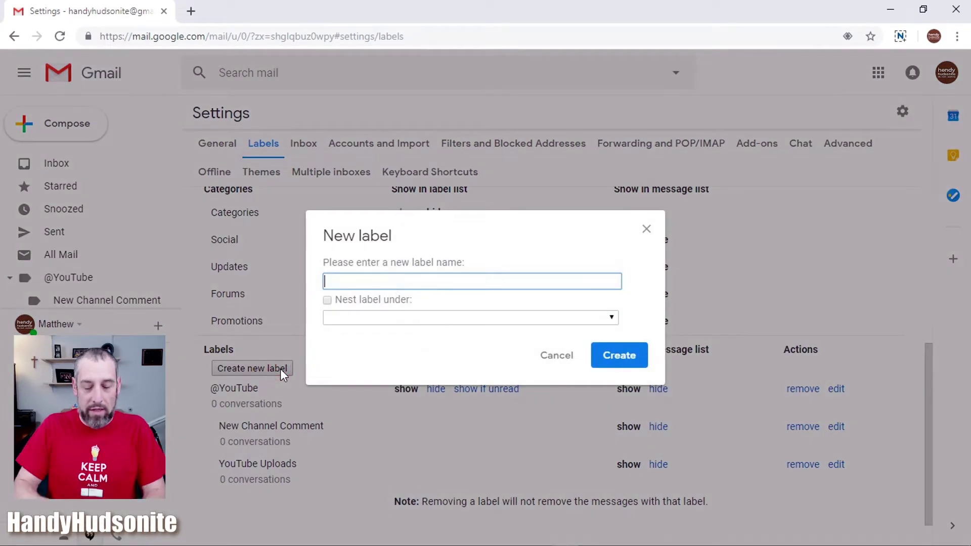
type("New R")
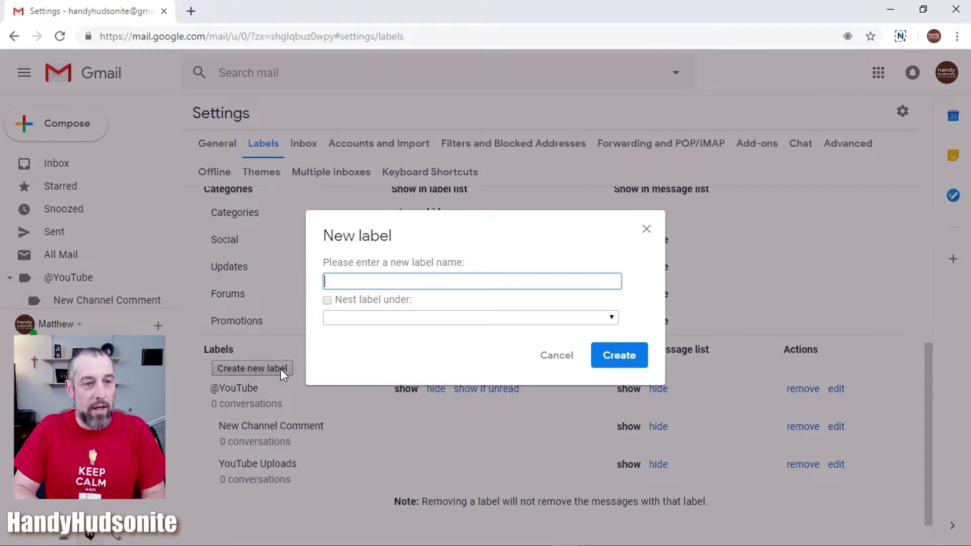
type("eply")
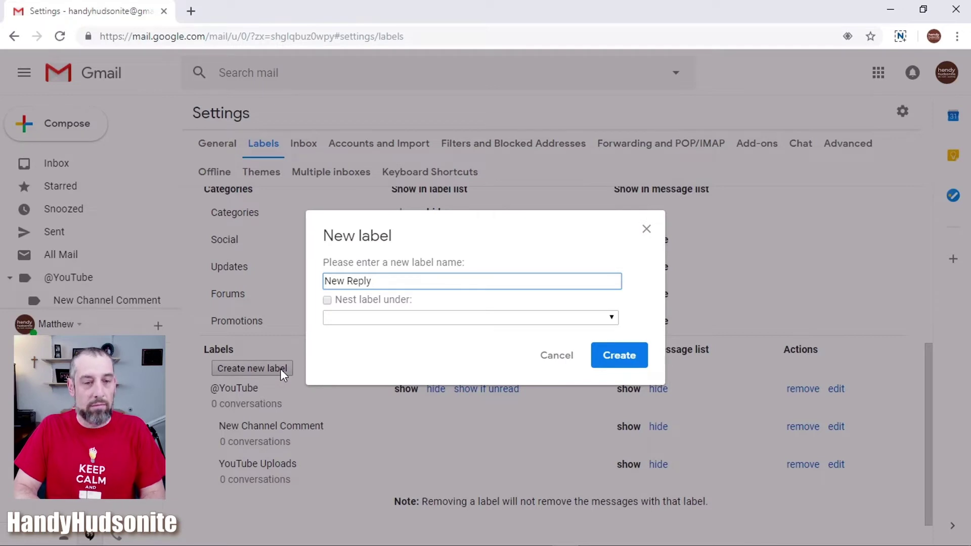
type(" on Other Channel")
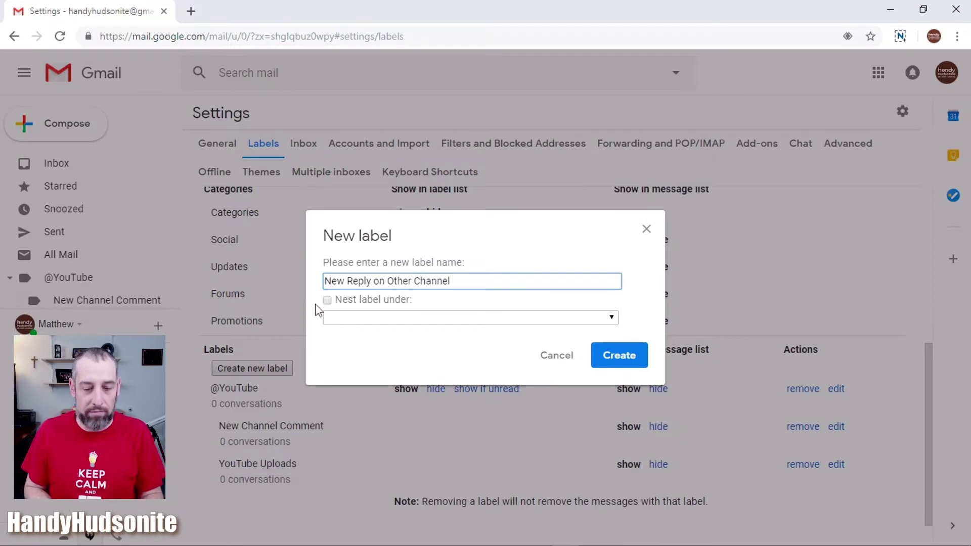
left_click(327, 300)
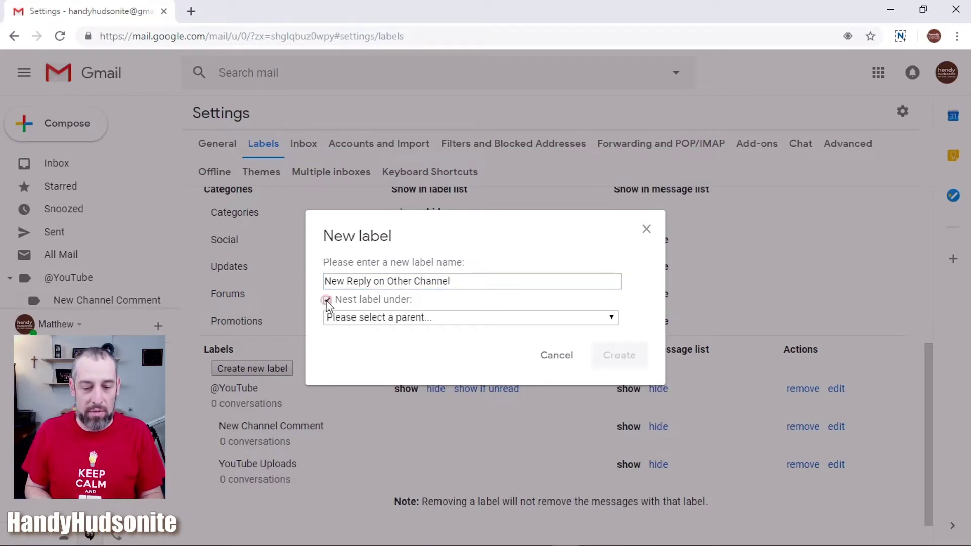
left_click(457, 318)
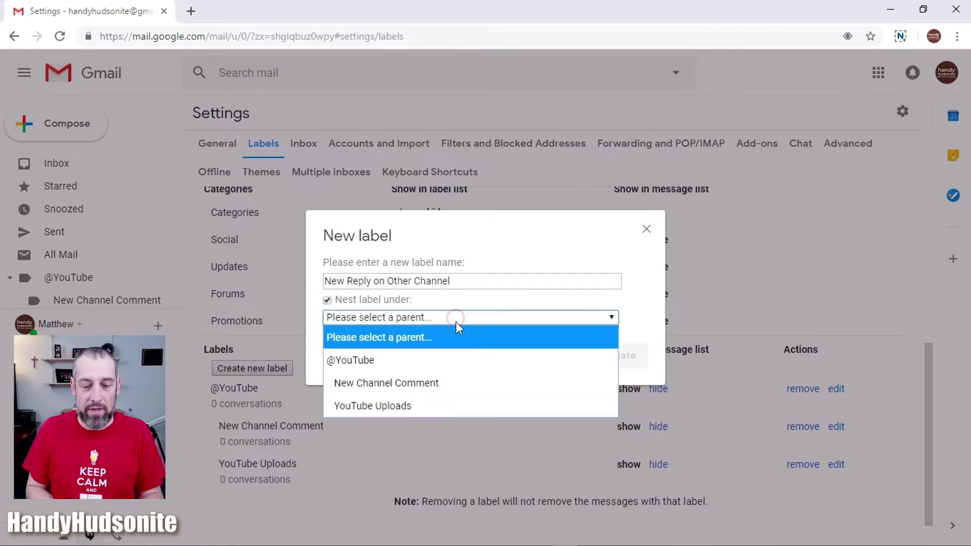
left_click(441, 360)
left_click(632, 354)
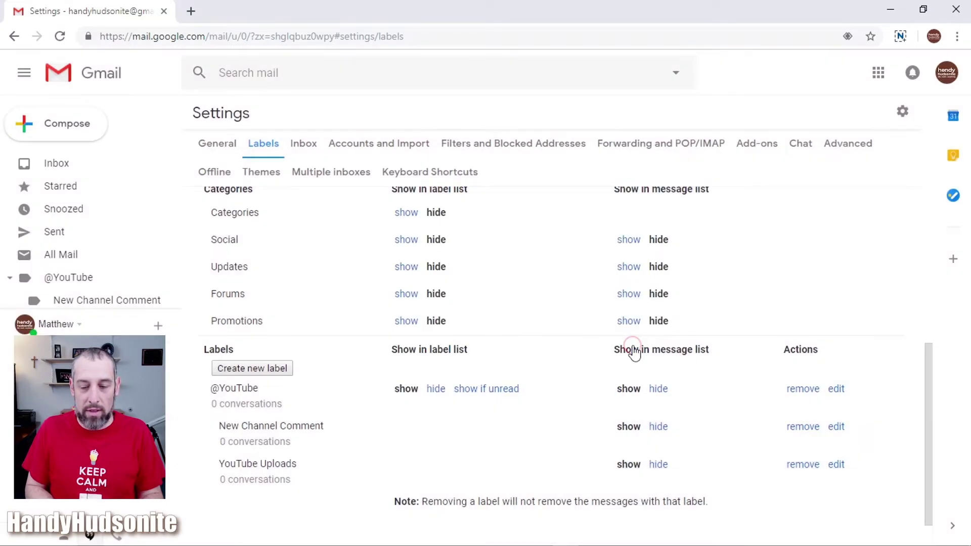
left_click(276, 370)
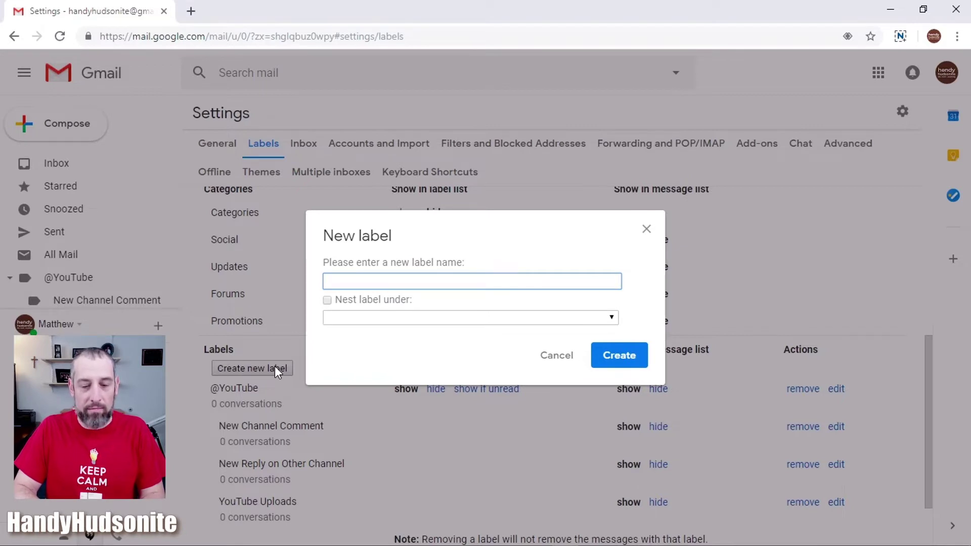
type("Video Premiere")
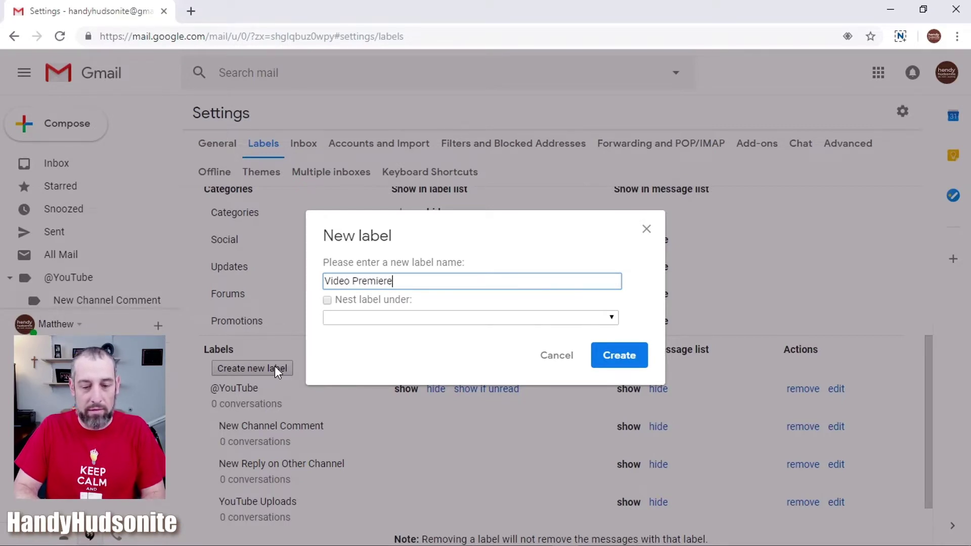
left_click(327, 301)
left_click(349, 317)
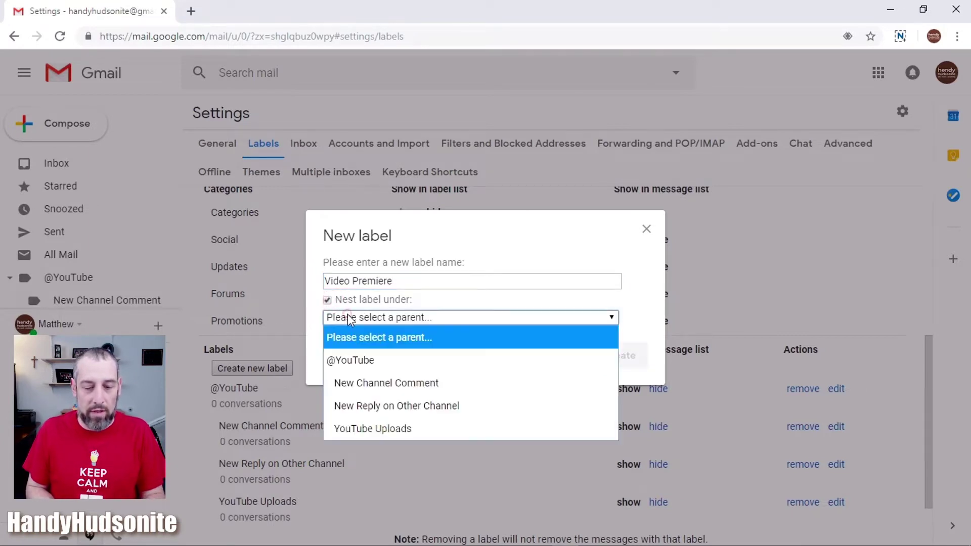
left_click(360, 354)
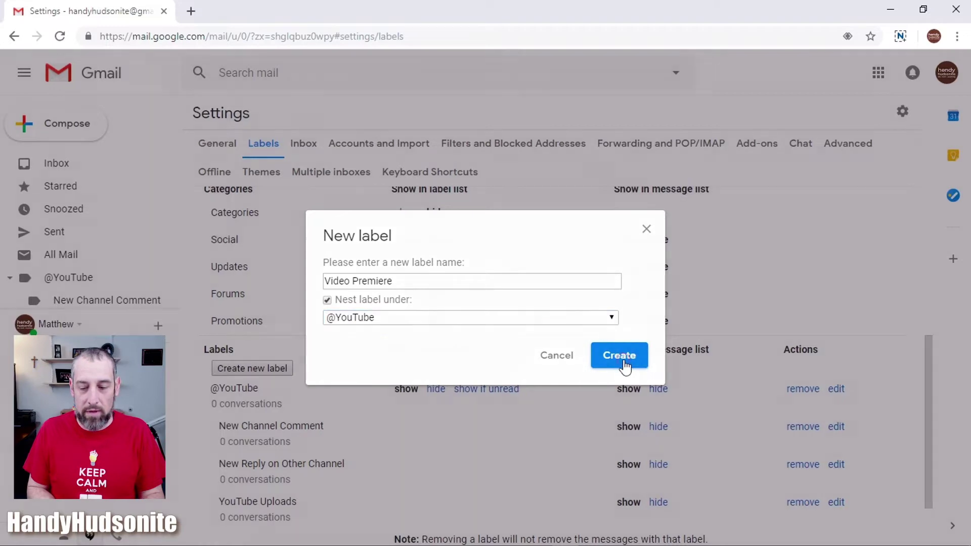
left_click(626, 359)
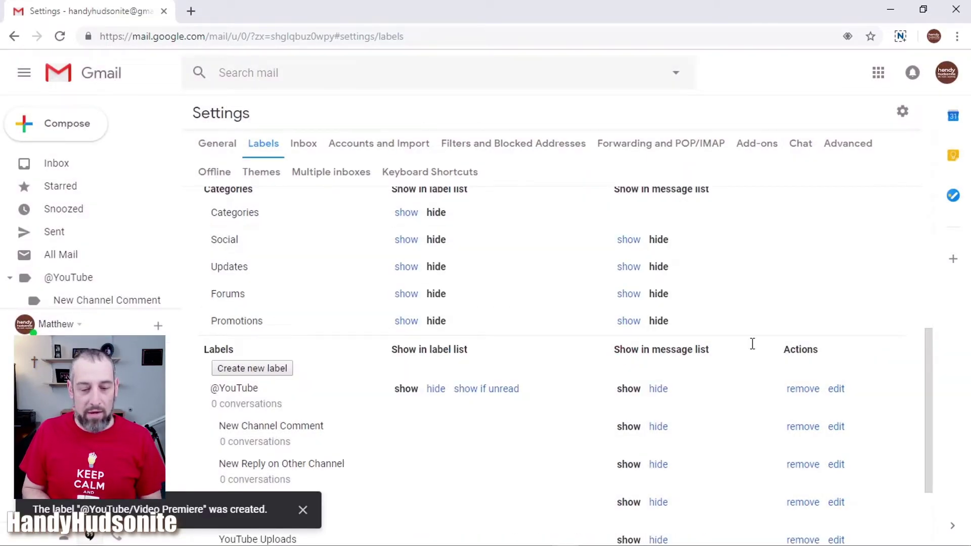
- Scroll through the Labels list to review the new sublabels, then go to the Inbox with g i
left_click_drag(927, 394, 924, 447)
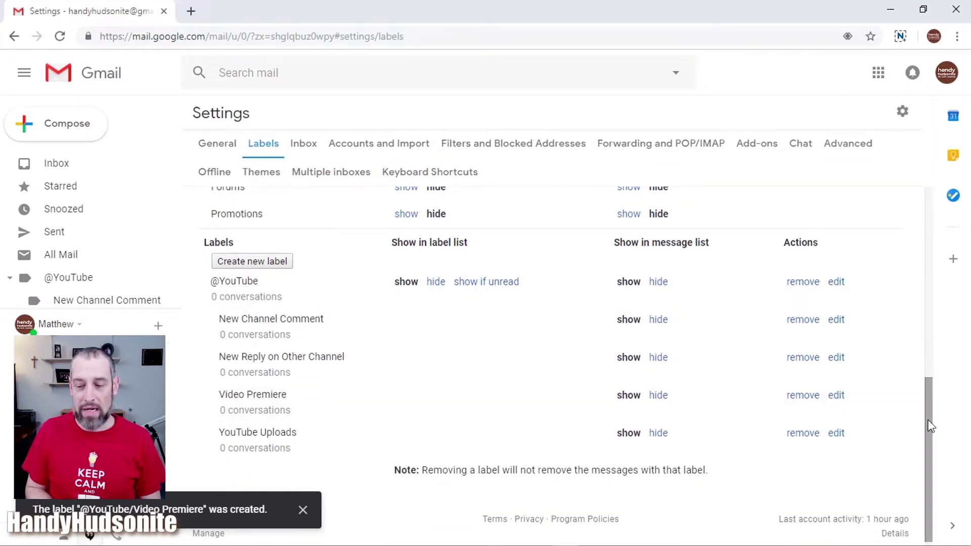
left_click_drag(930, 423, 932, 303)
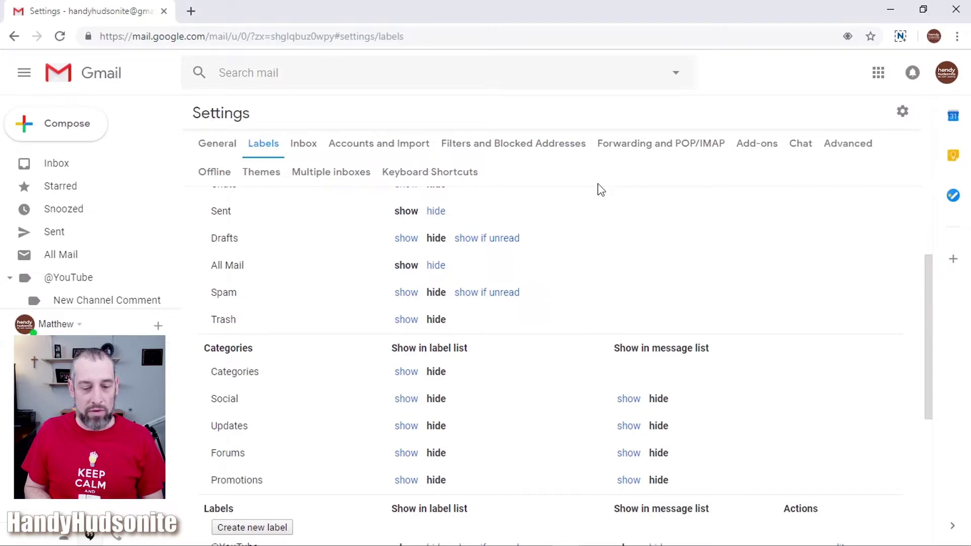
key("g")
key("i")
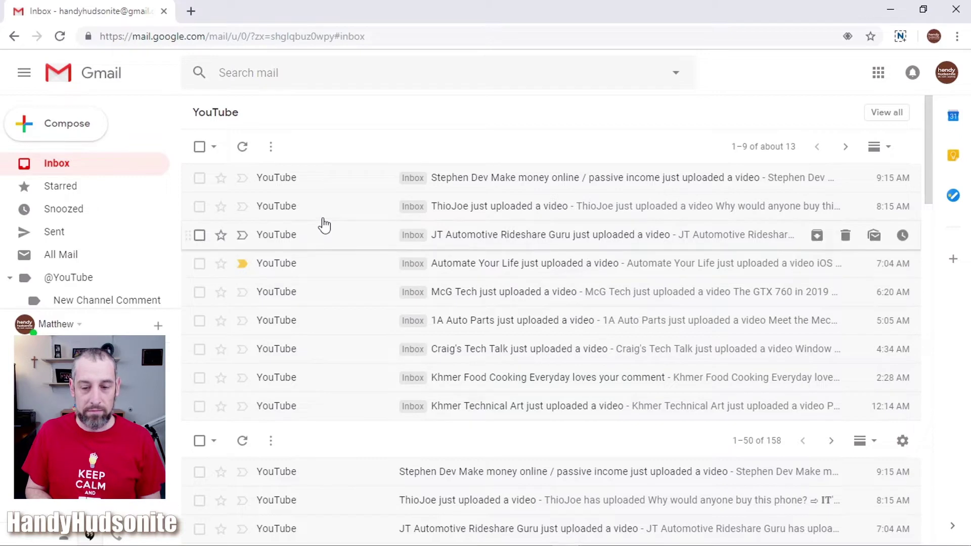
left_click(294, 207)
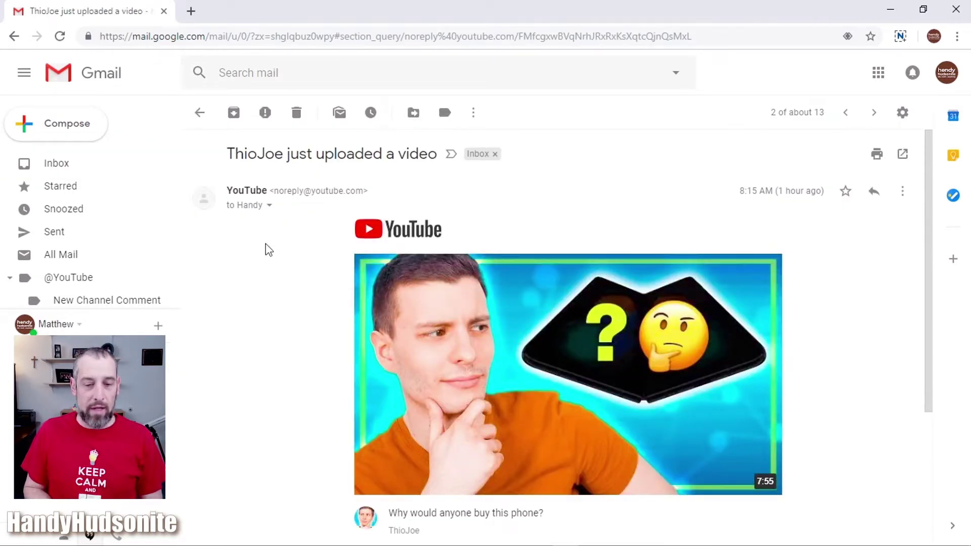
left_click(445, 114)
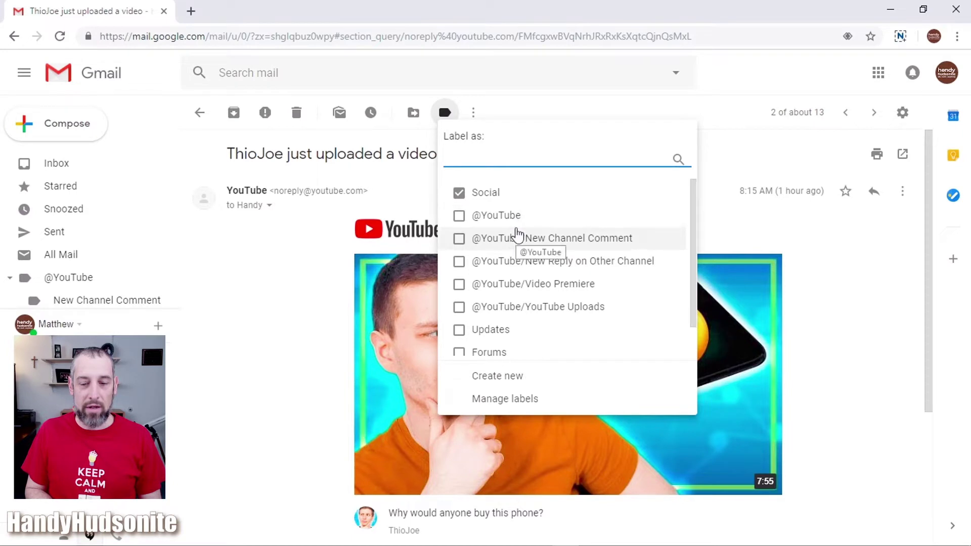
left_click(459, 218)
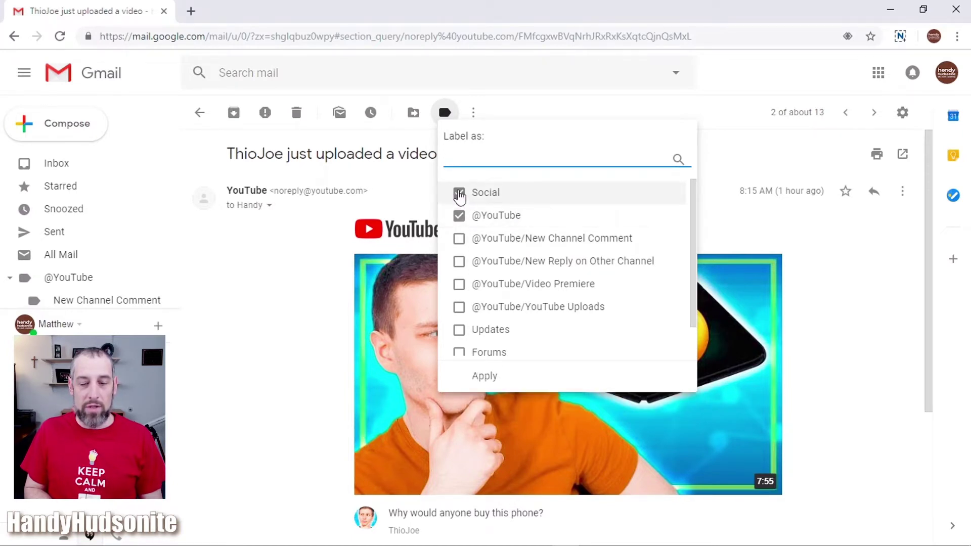
left_click(459, 197)
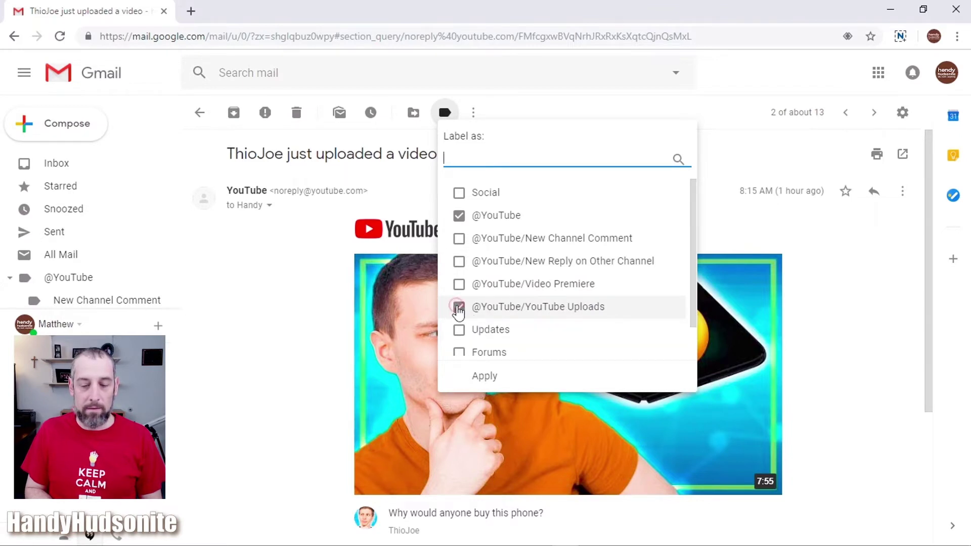
left_click(485, 379)
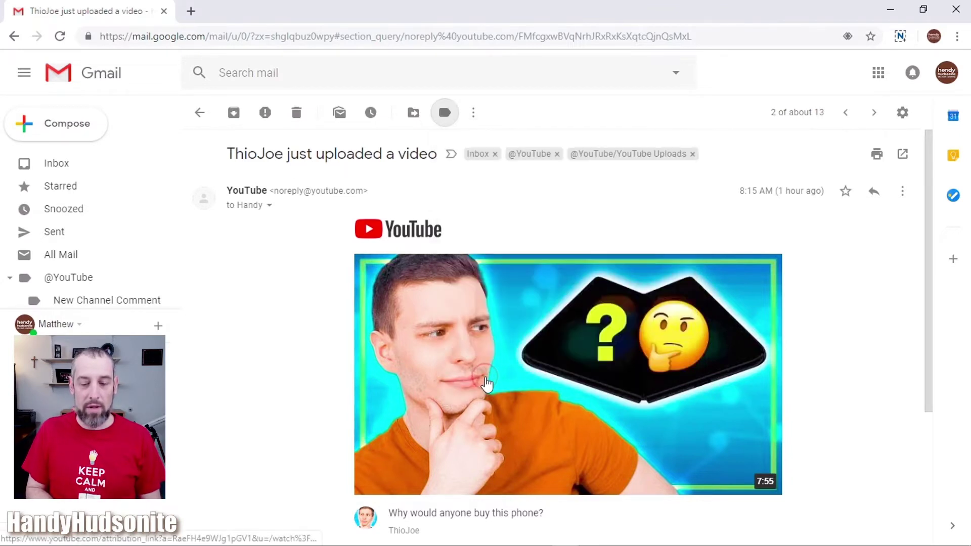
left_click(200, 113)
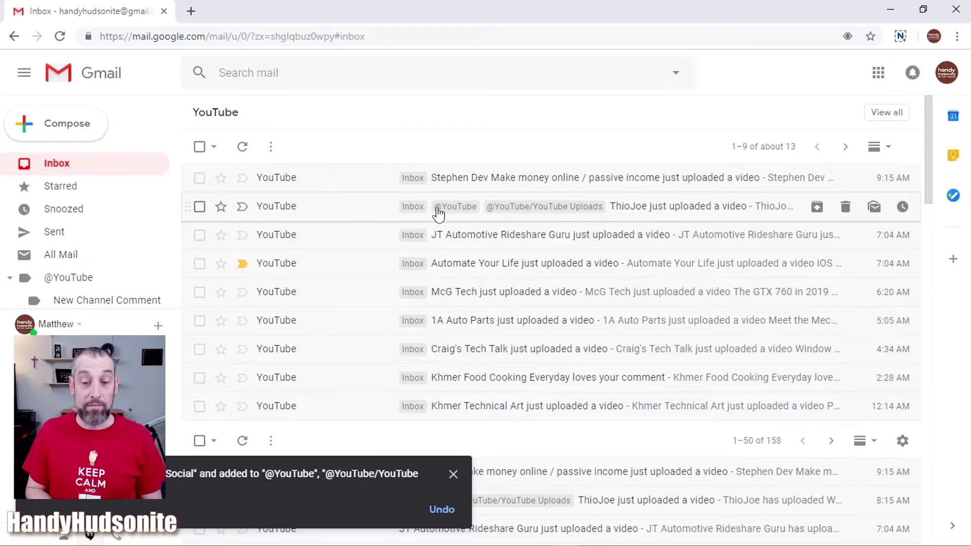
left_click(886, 112)
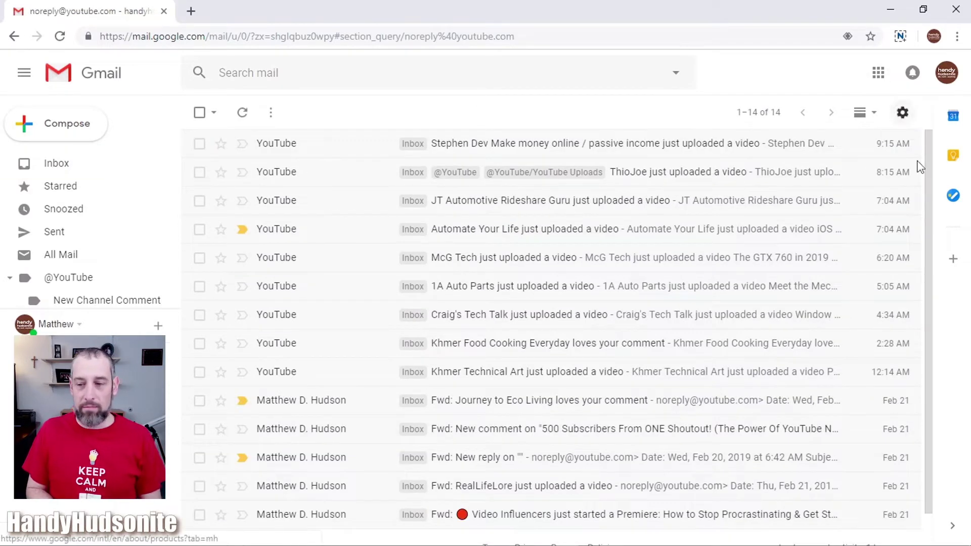
left_click_drag(930, 179, 920, 244)
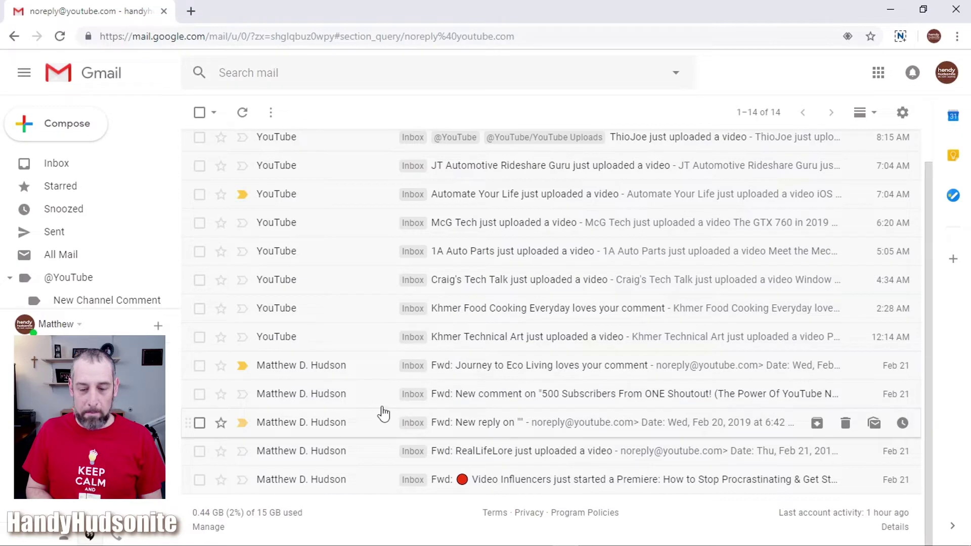
left_click(323, 395)
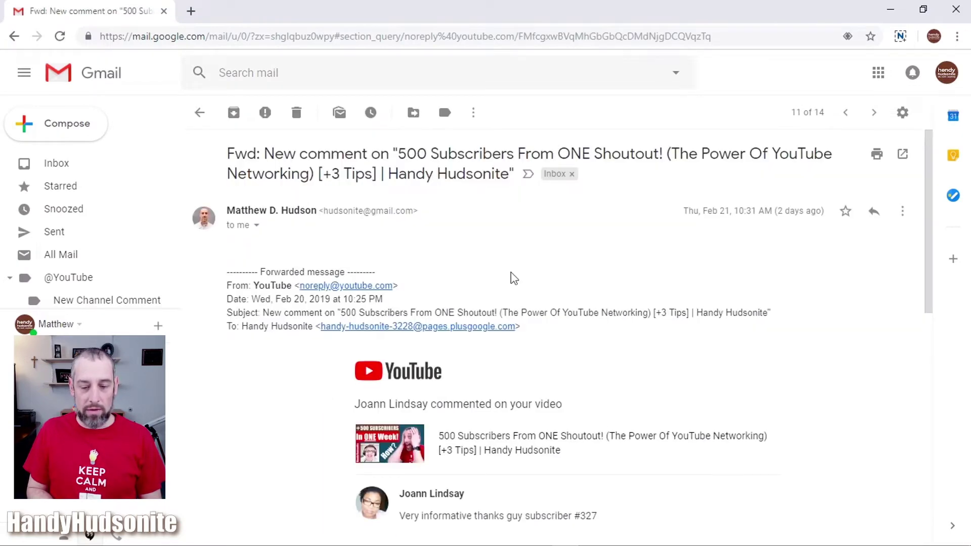
left_click(444, 113)
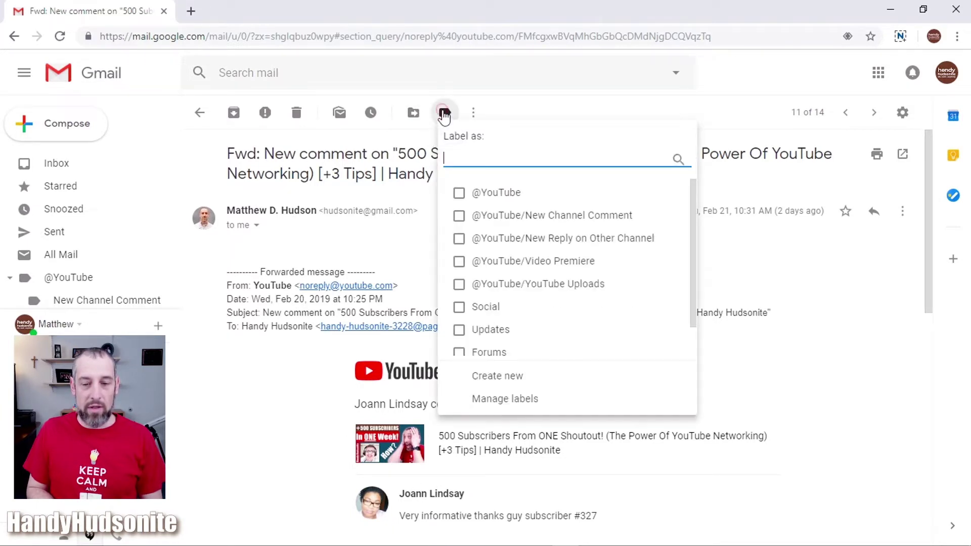
left_click(458, 195)
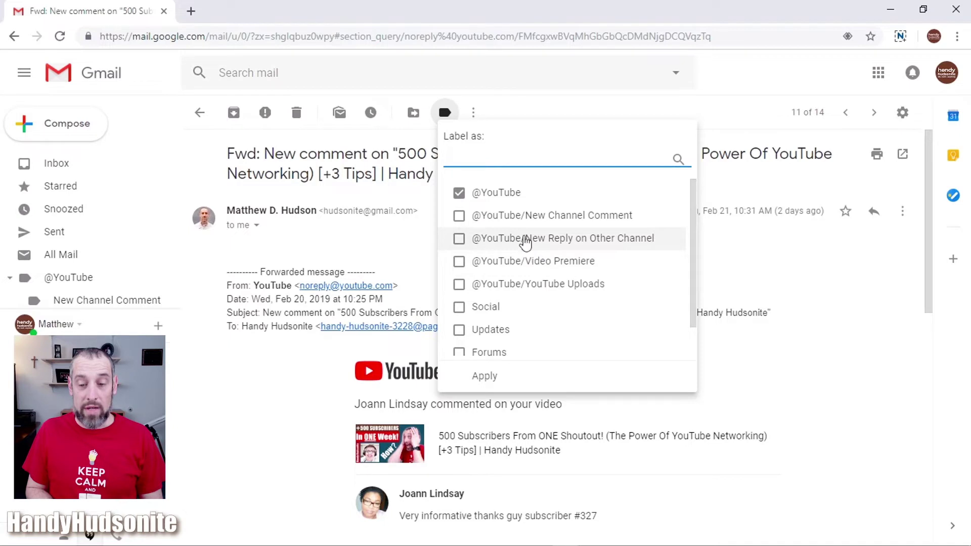
left_click(460, 216)
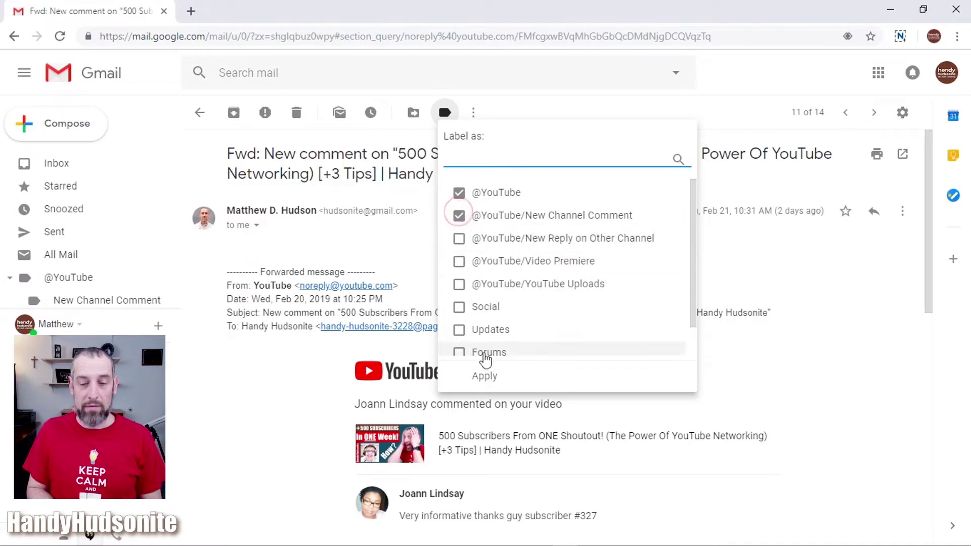
left_click(488, 375)
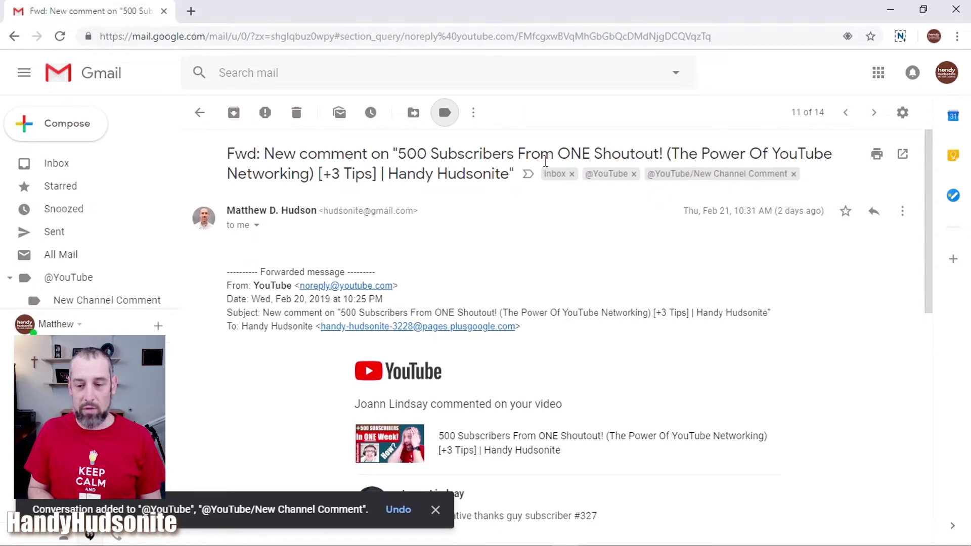
left_click(199, 113)
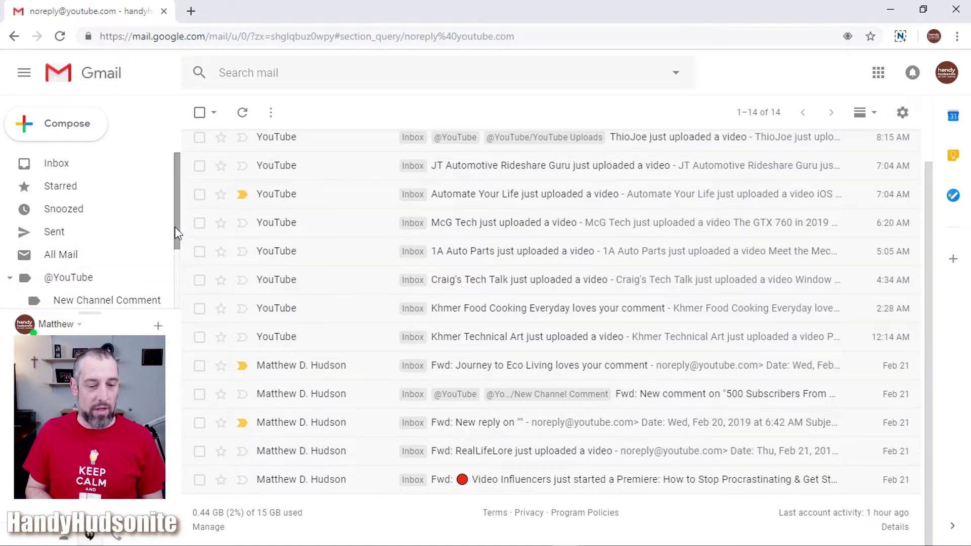
- Check that YouTube Uploads and New Channel Comment each show one email, then go back to the Inbox
left_click_drag(175, 227, 175, 281)
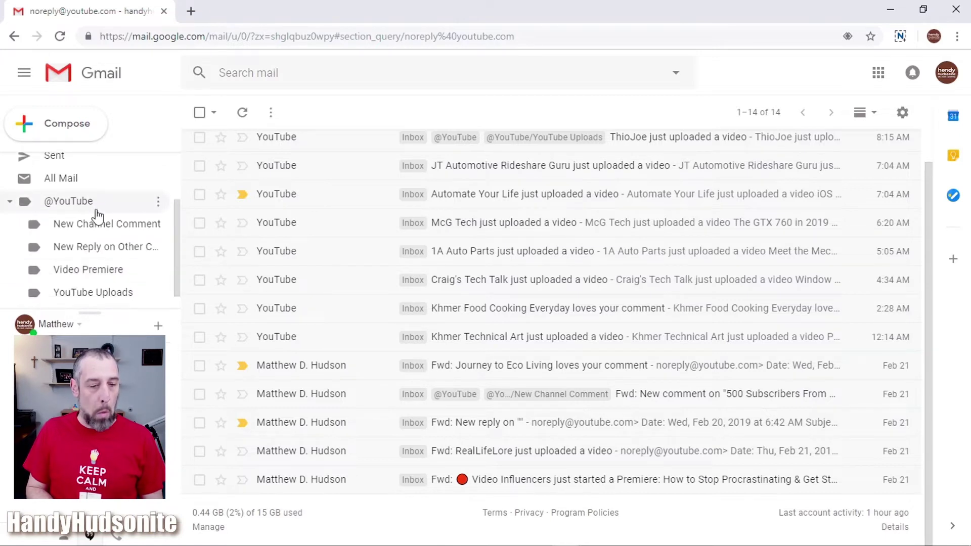
left_click(102, 293)
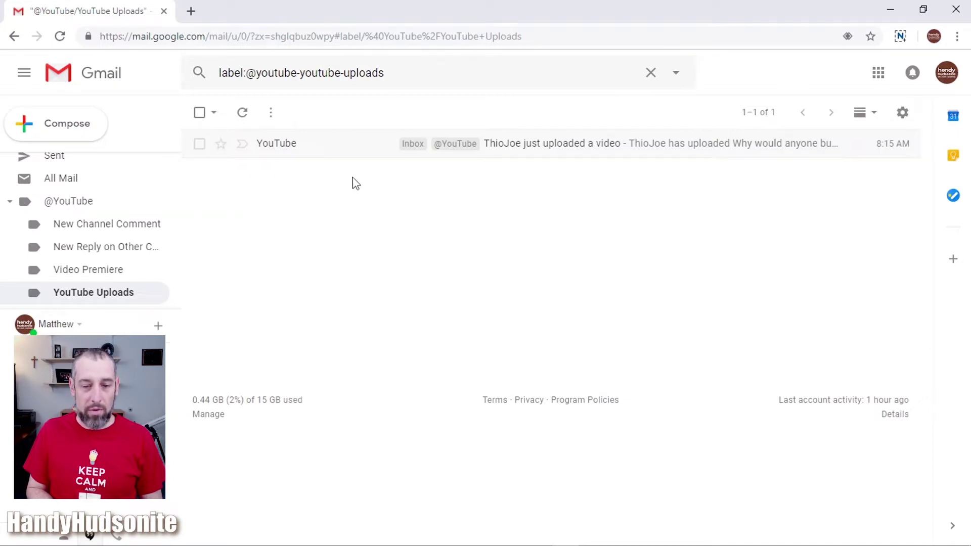
left_click(99, 225)
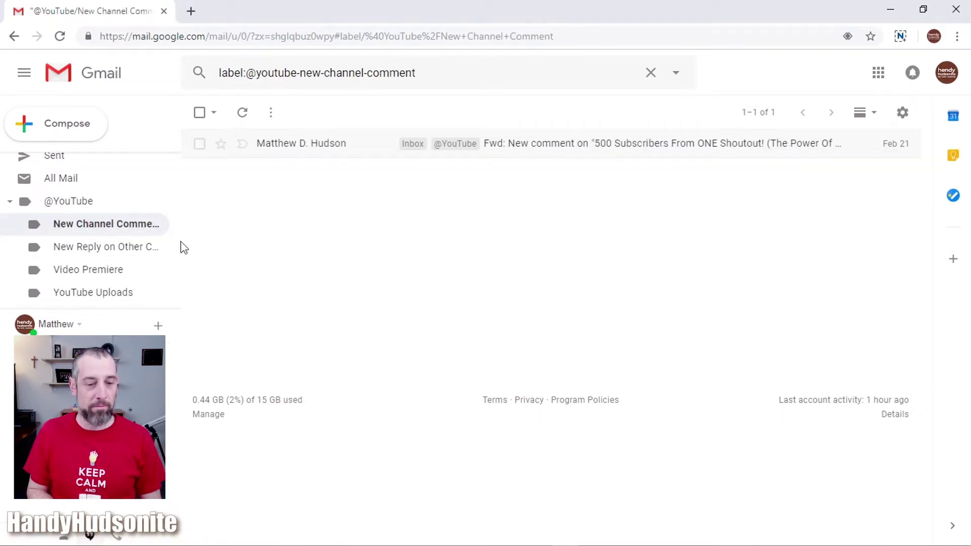
left_click_drag(181, 246, 176, 189)
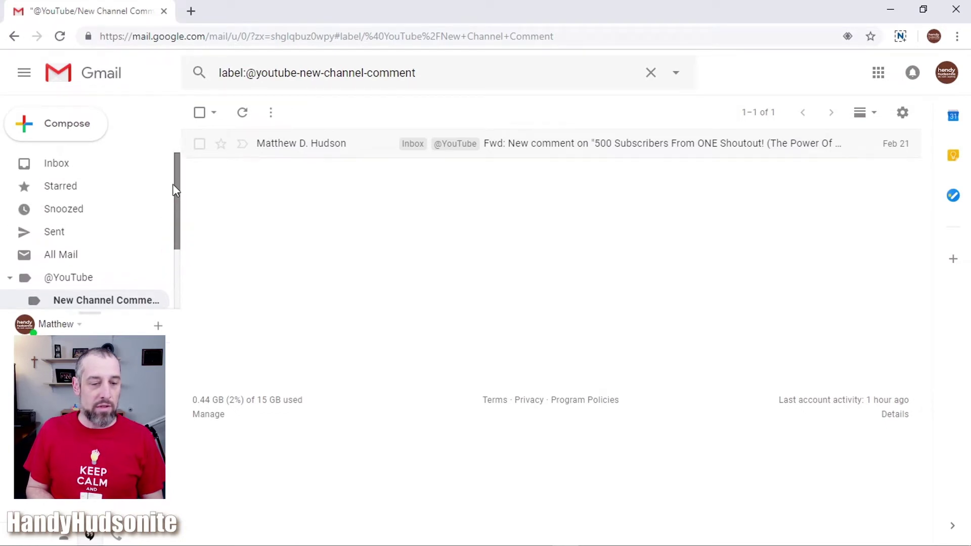
left_click(51, 164)
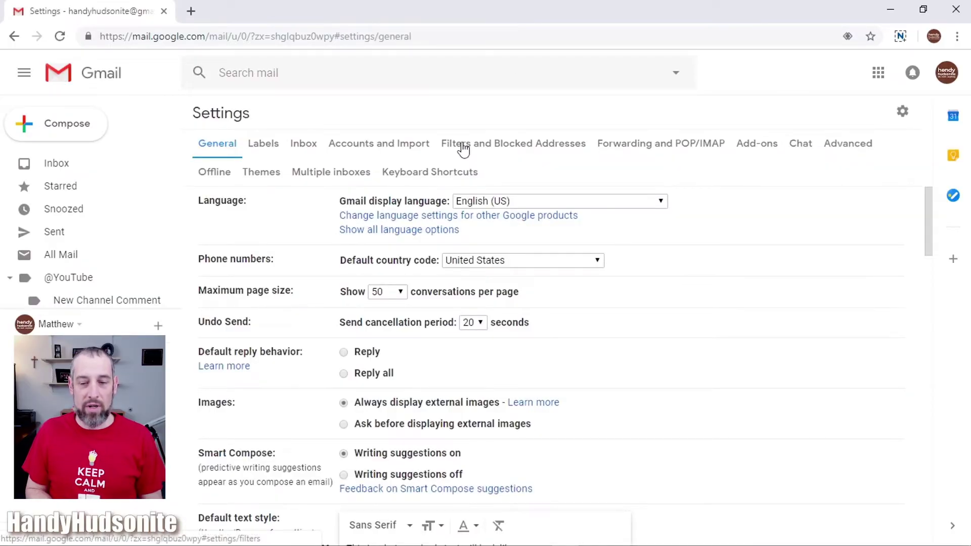
- Look at the empty Filters and Blocked Addresses list and the new-filter form, then return to the Inbox
left_click(506, 148)
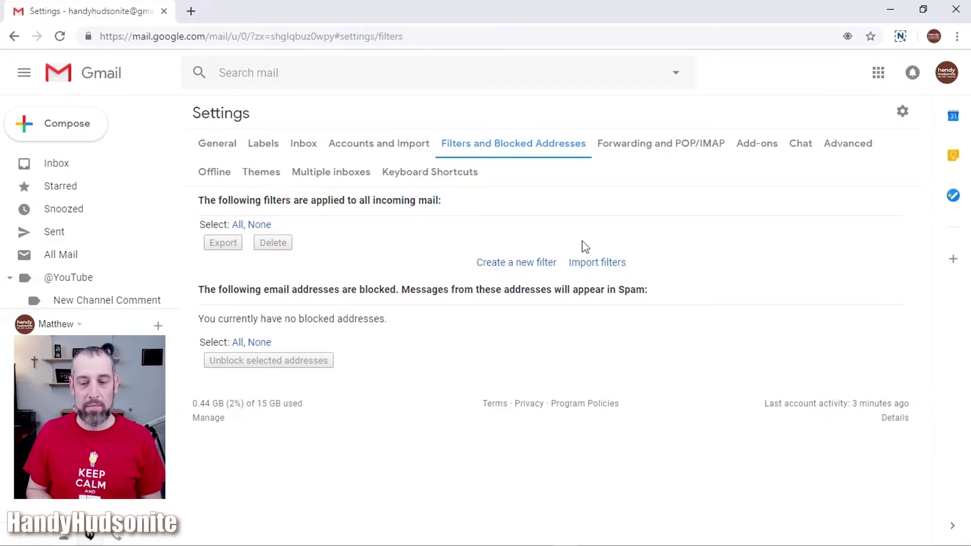
left_click(516, 262)
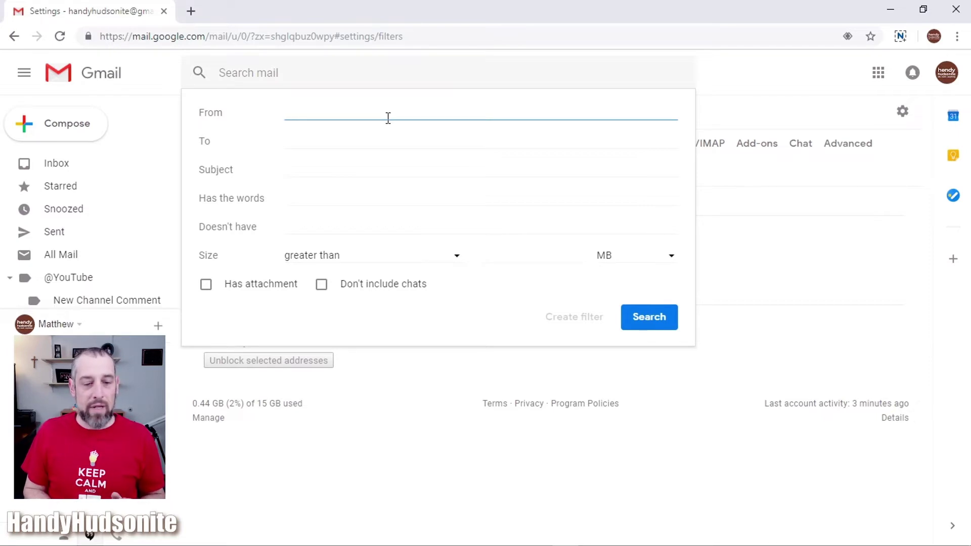
left_click(57, 163)
left_click(56, 164)
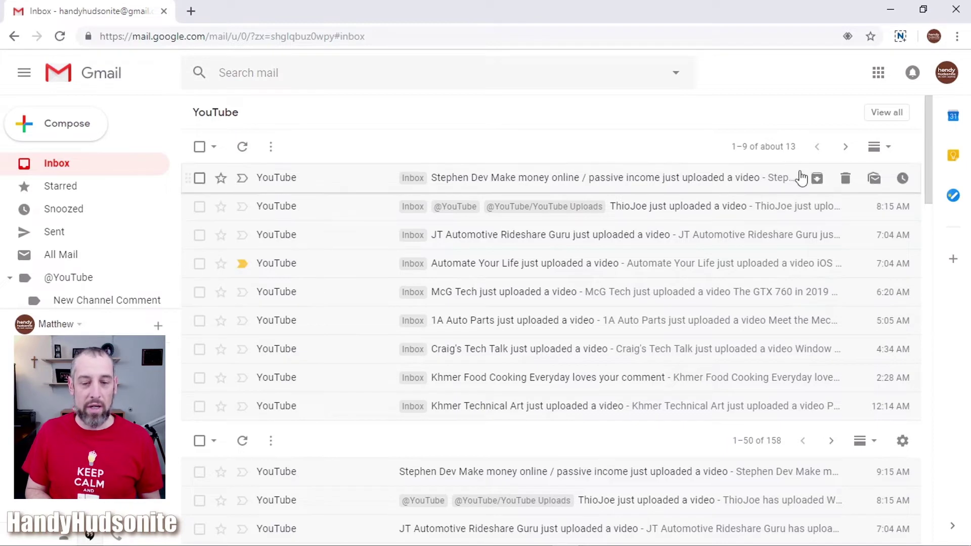
- Go to the full Settings' Filters and Blocked Addresses tab and start a new filter
left_click(903, 440)
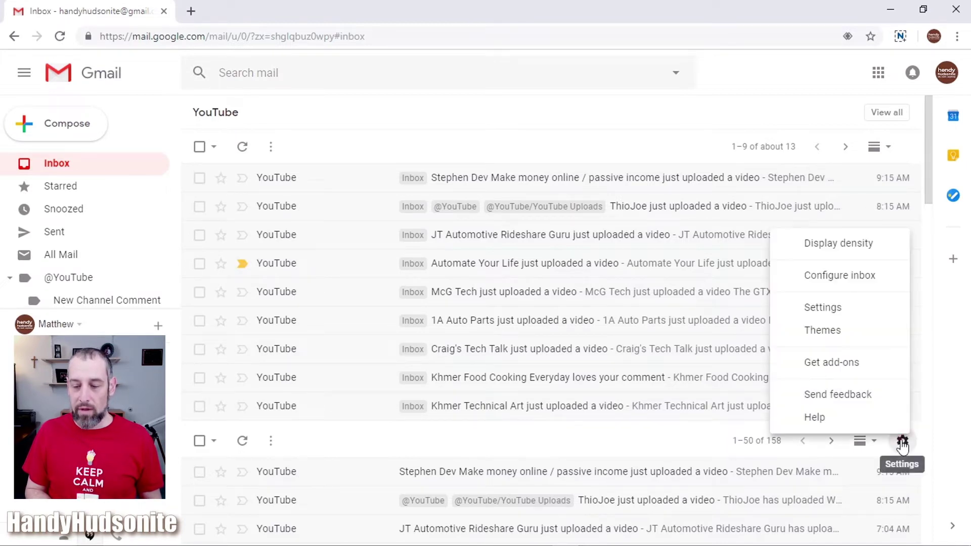
left_click(842, 308)
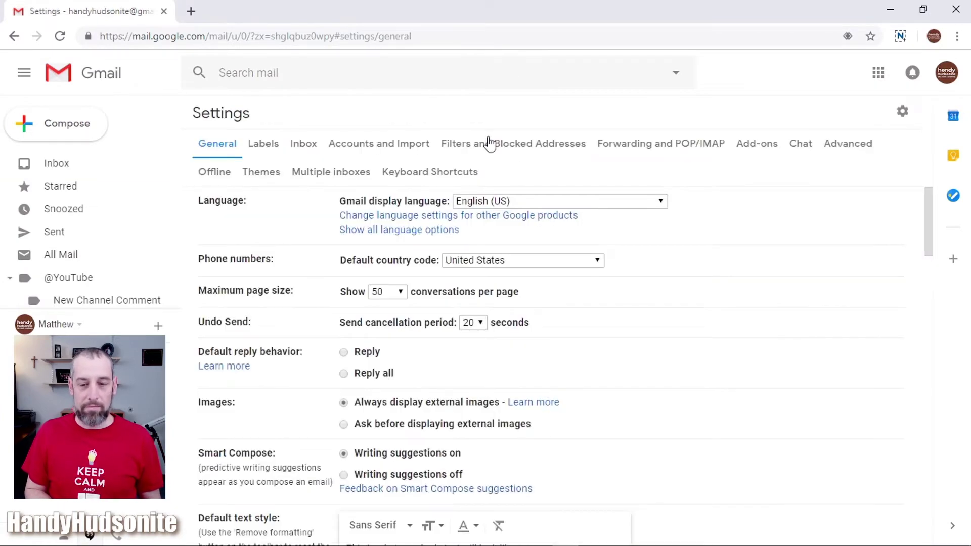
left_click(489, 144)
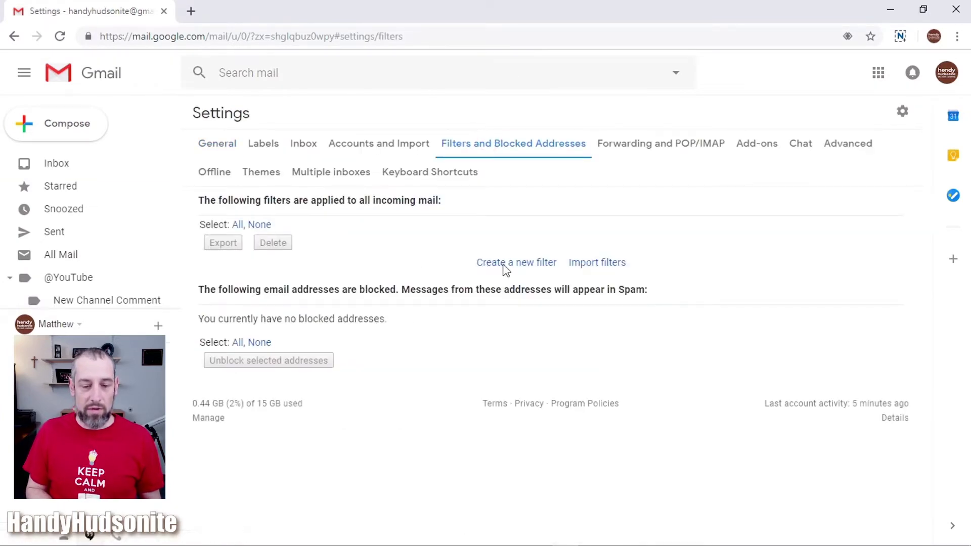
left_click(504, 263)
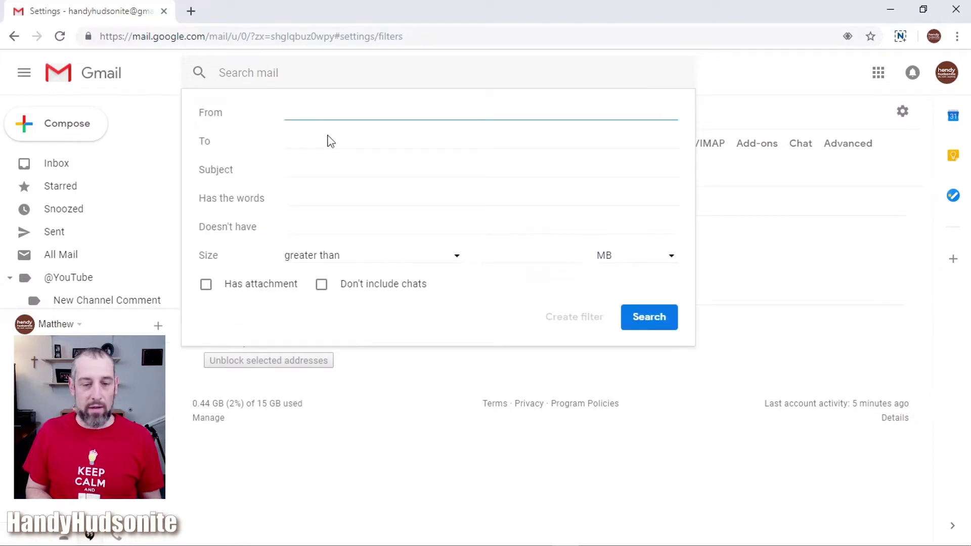
- Enter 'just uploaded a video' as the filter's Subject criterion
left_click(329, 169)
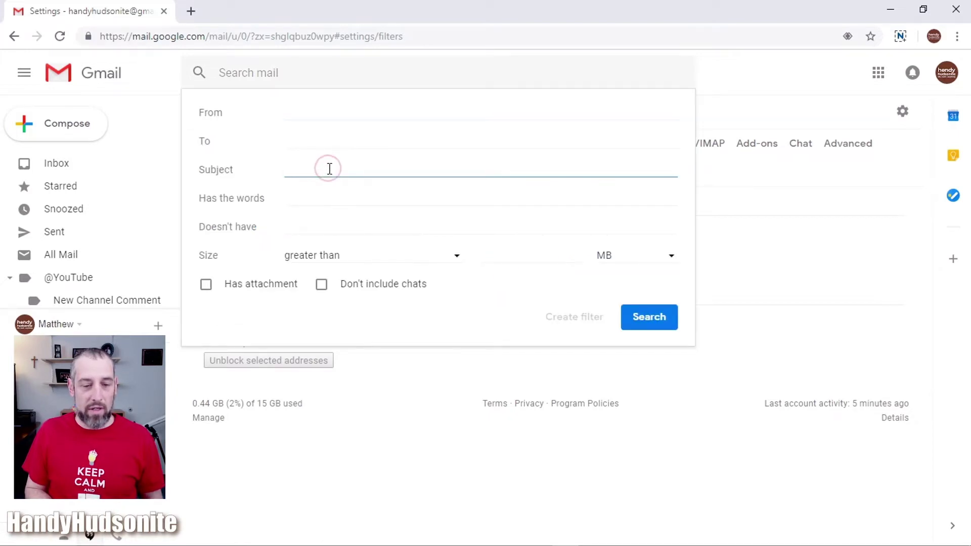
type("just")
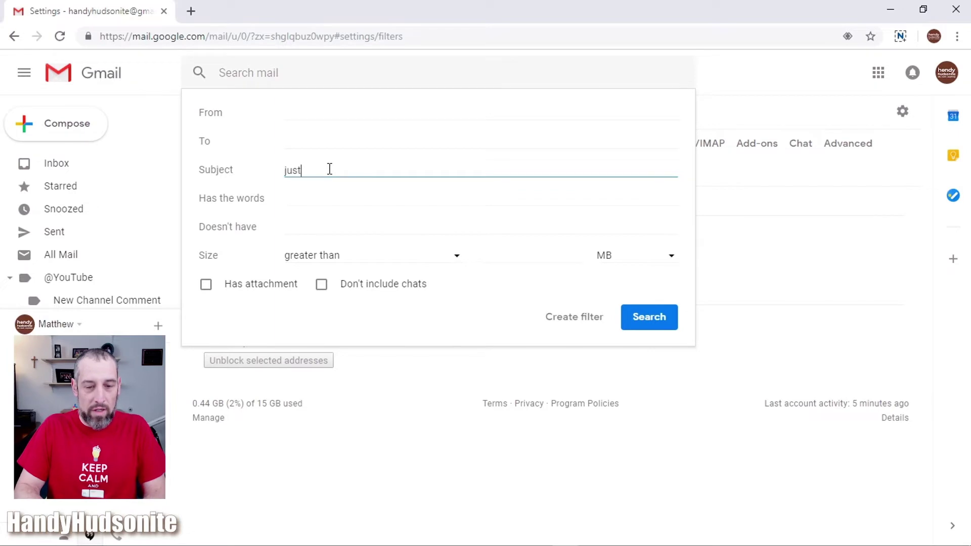
type(" uploaded a video")
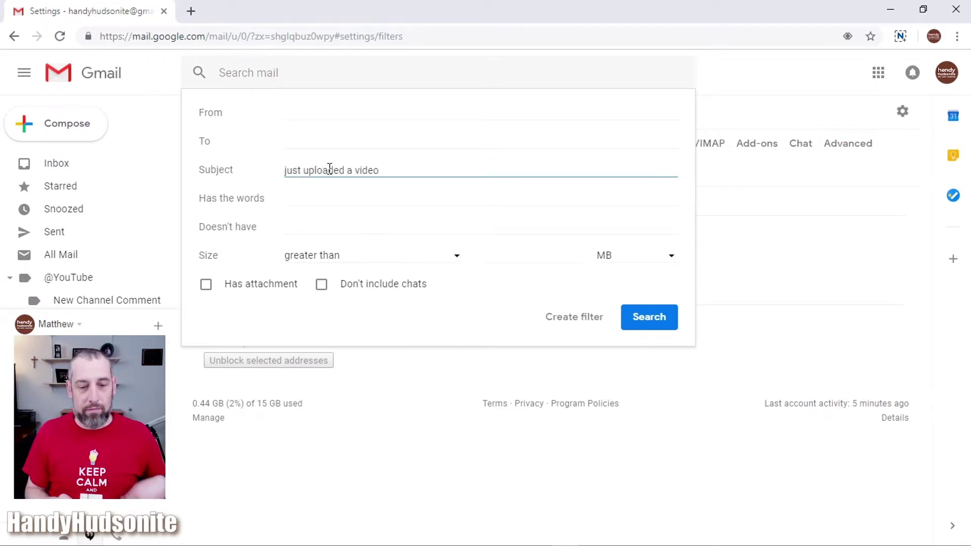
left_click(286, 170)
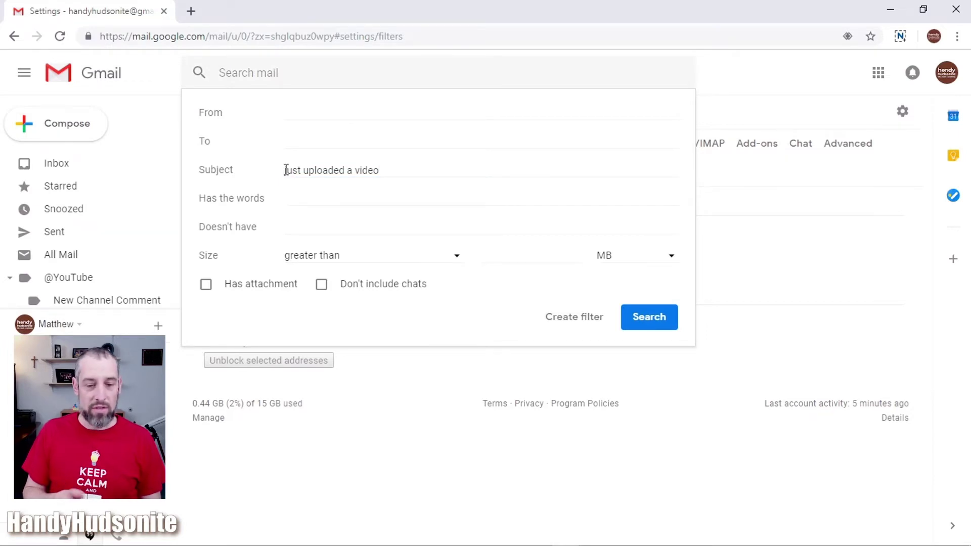
left_click(413, 175)
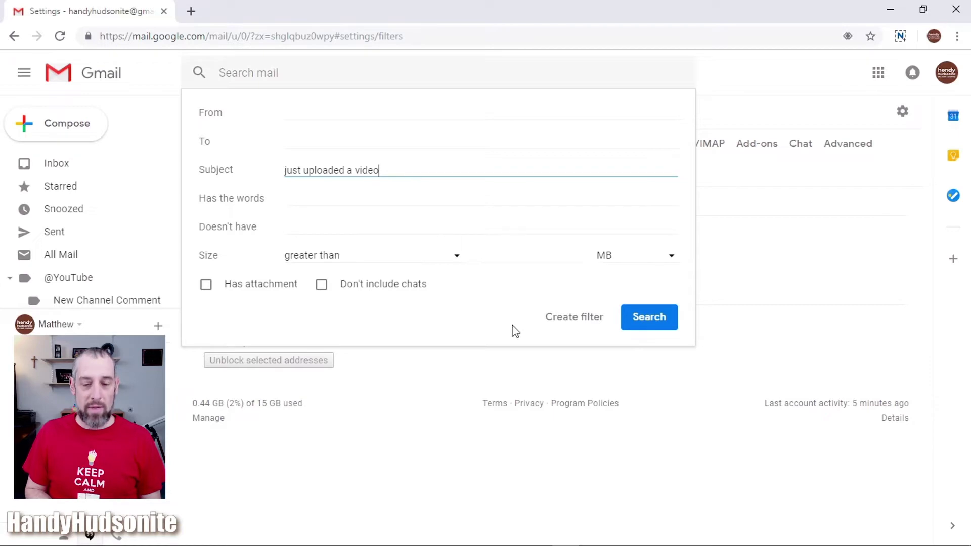
left_click(569, 321)
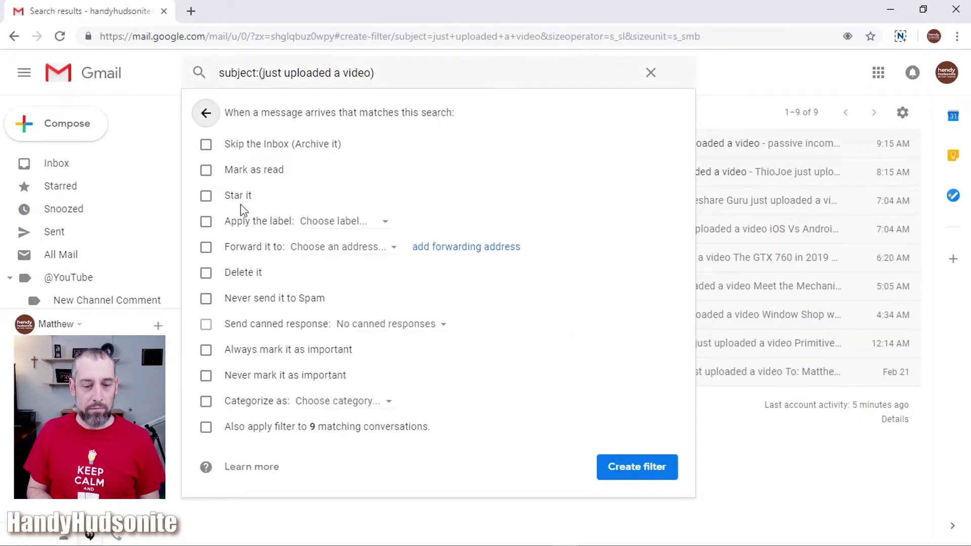
left_click(207, 224)
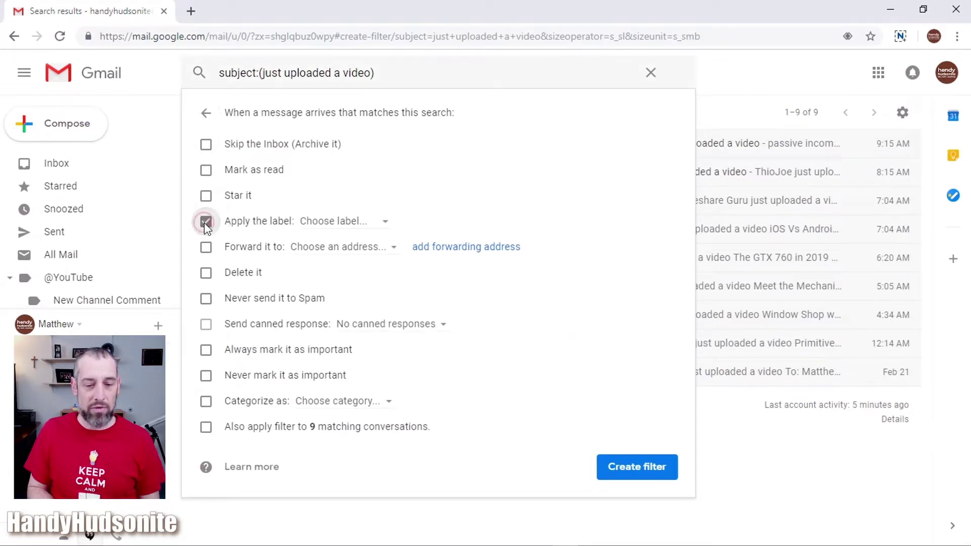
left_click(384, 225)
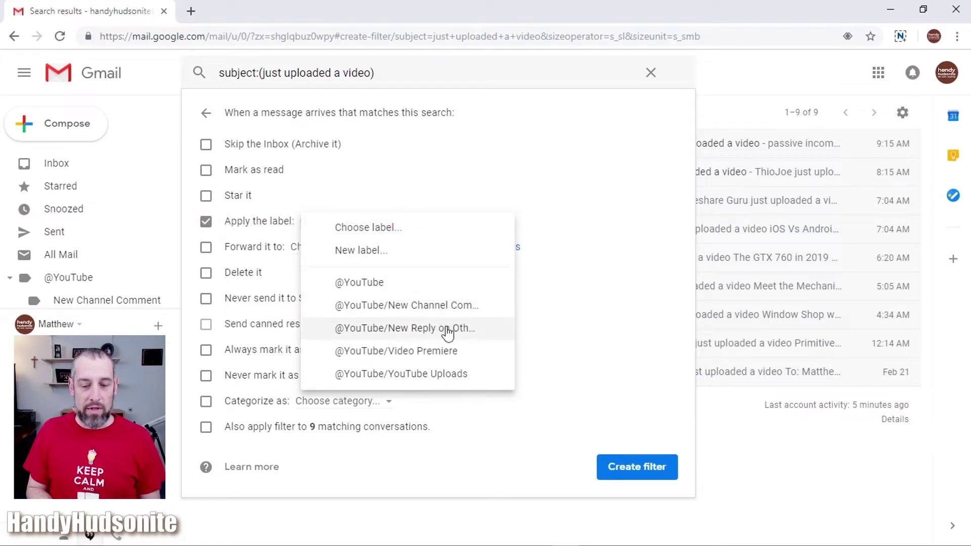
left_click(448, 376)
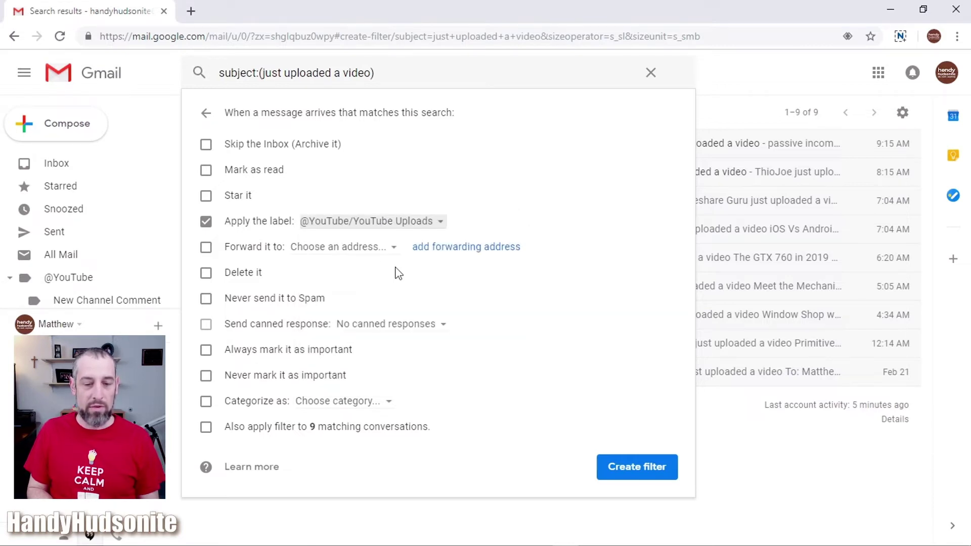
left_click(401, 223)
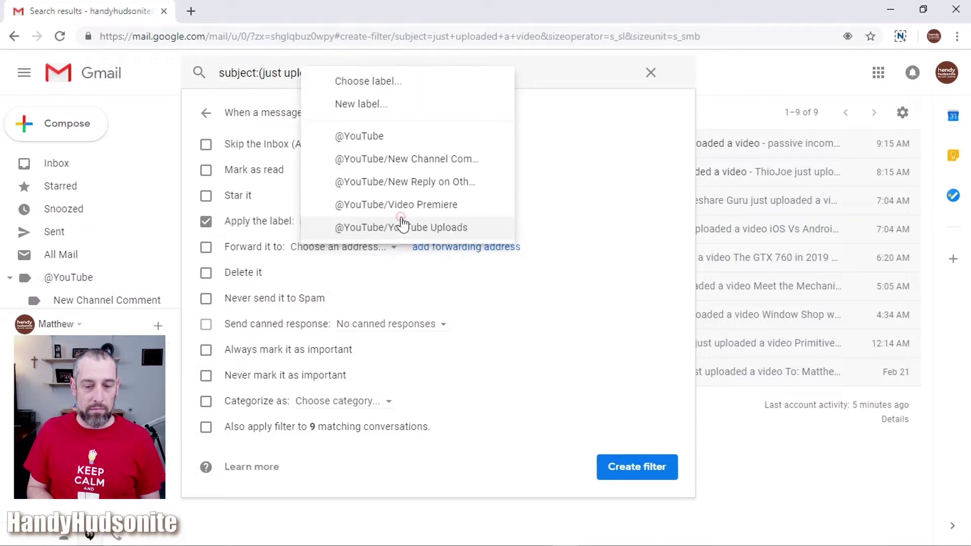
left_click(401, 227)
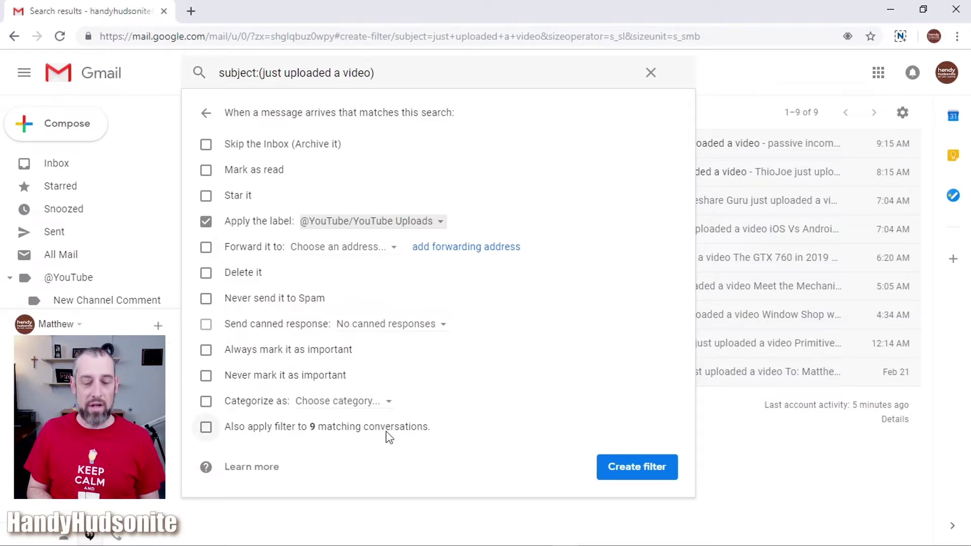
left_click(207, 428)
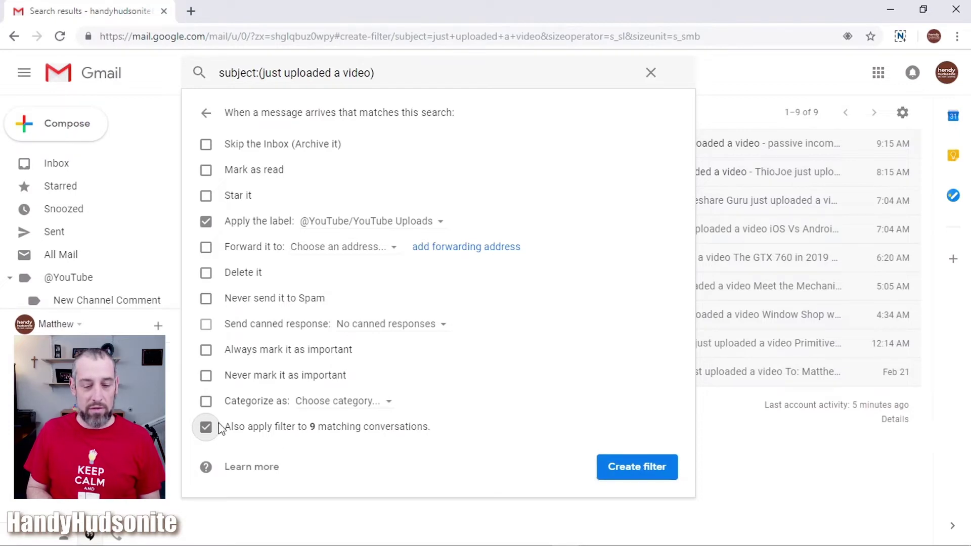
left_click(656, 465)
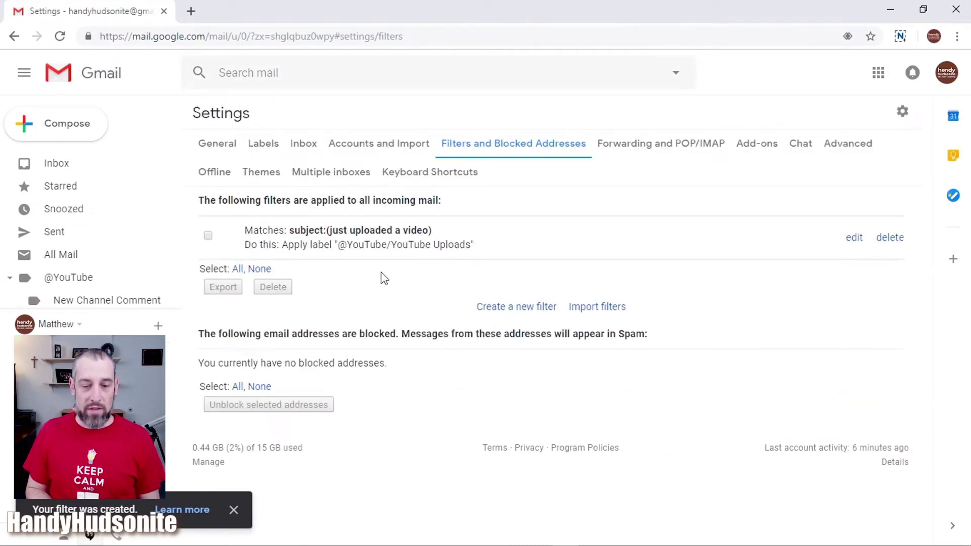
- View all 14 emails in the Inbox's YouTube section and scroll to check their YouTube Uploads labels
left_click(57, 165)
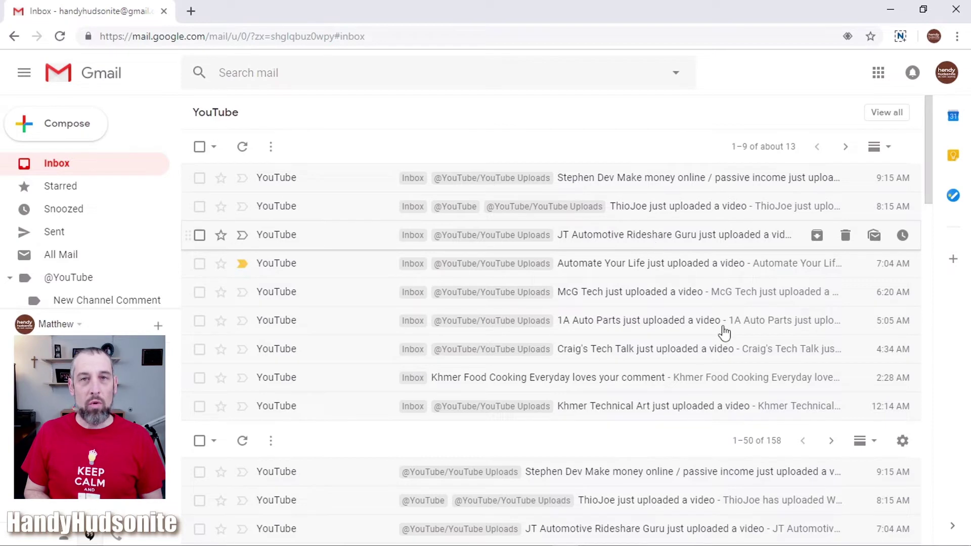
left_click(883, 112)
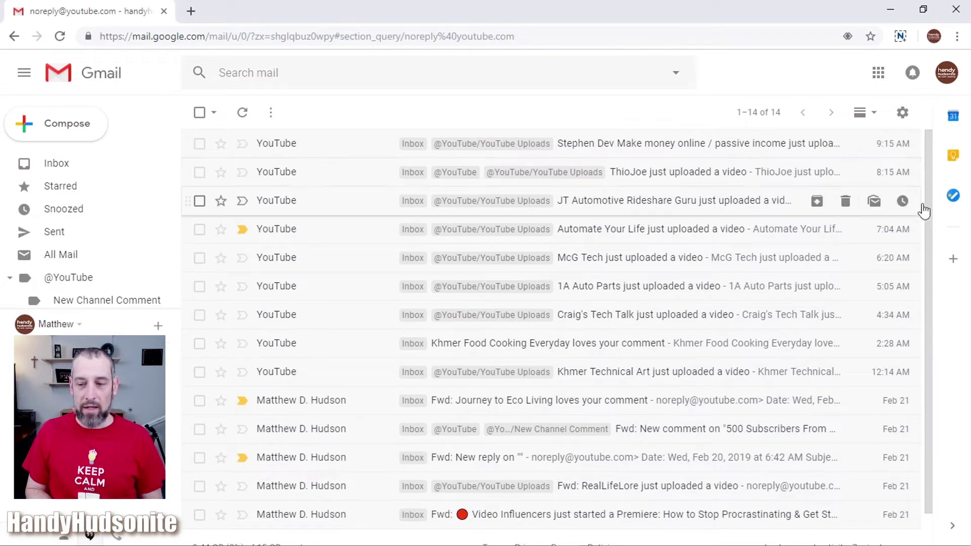
left_click_drag(932, 212, 924, 278)
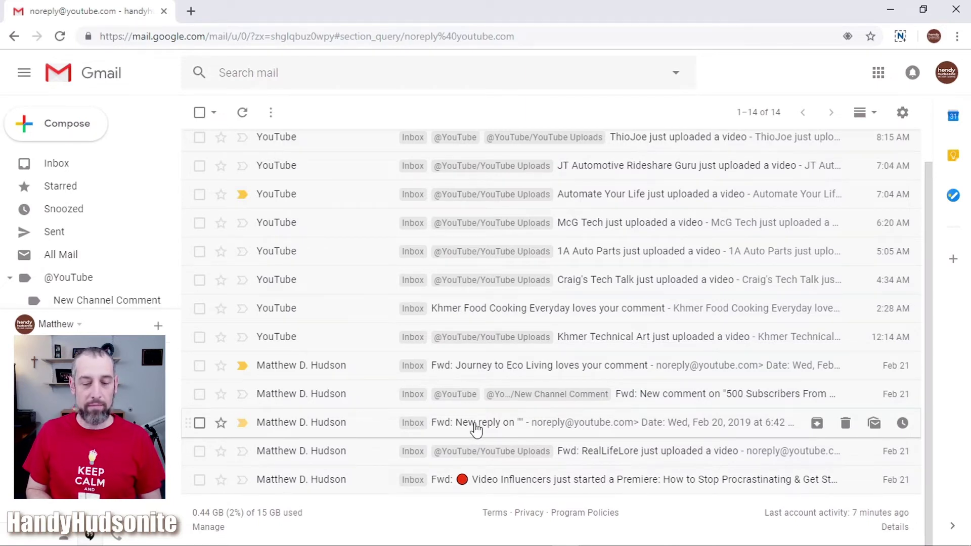
mouse_move(332, 426)
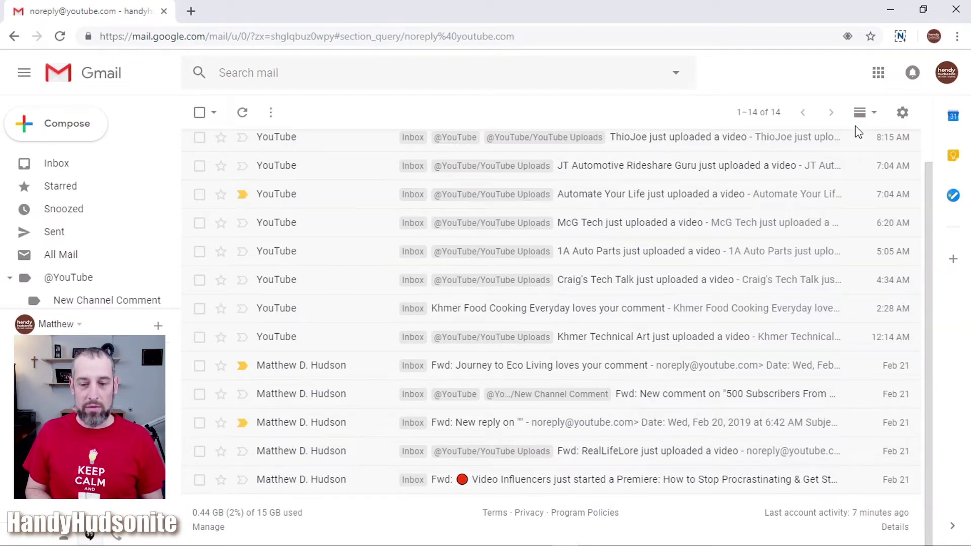
- Go to Gmail's Filters and Blocked Addresses settings
left_click(903, 113)
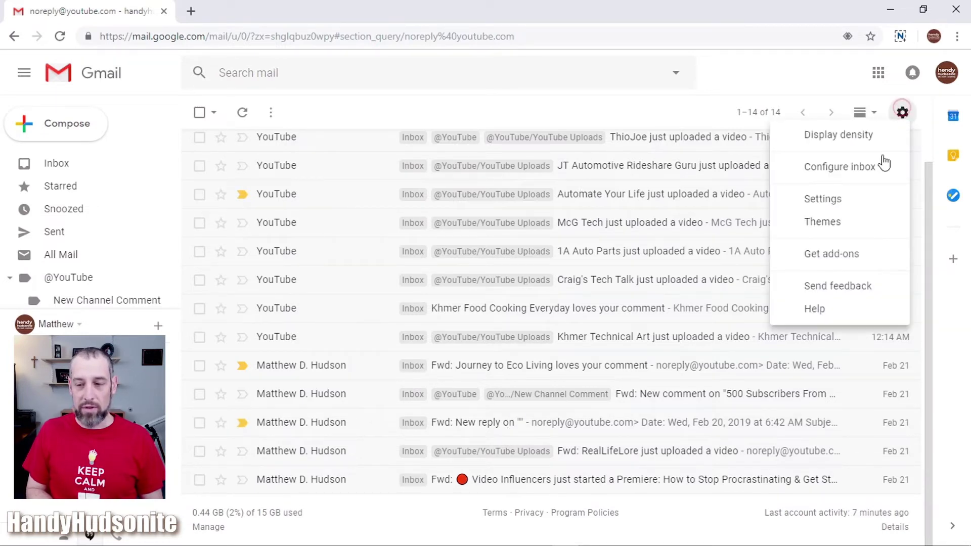
left_click(858, 205)
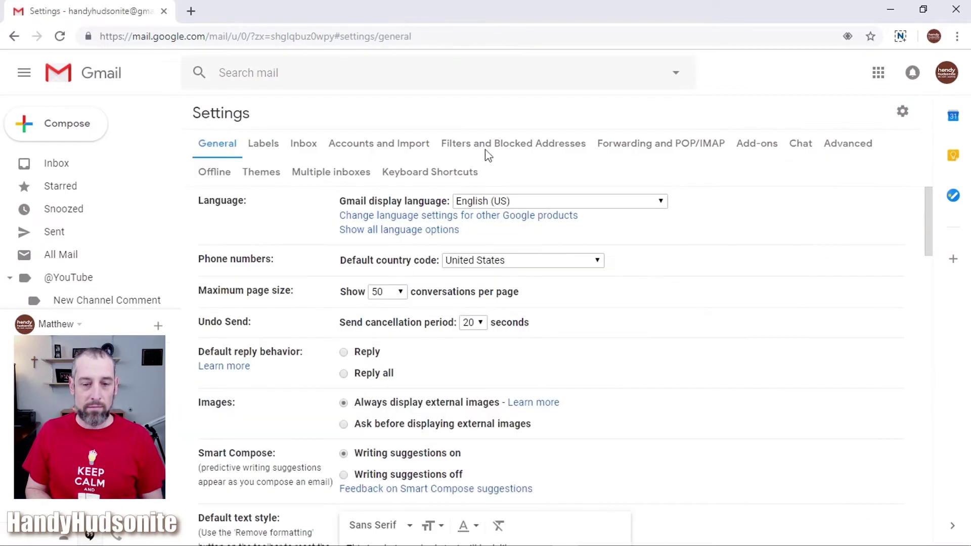
left_click(483, 146)
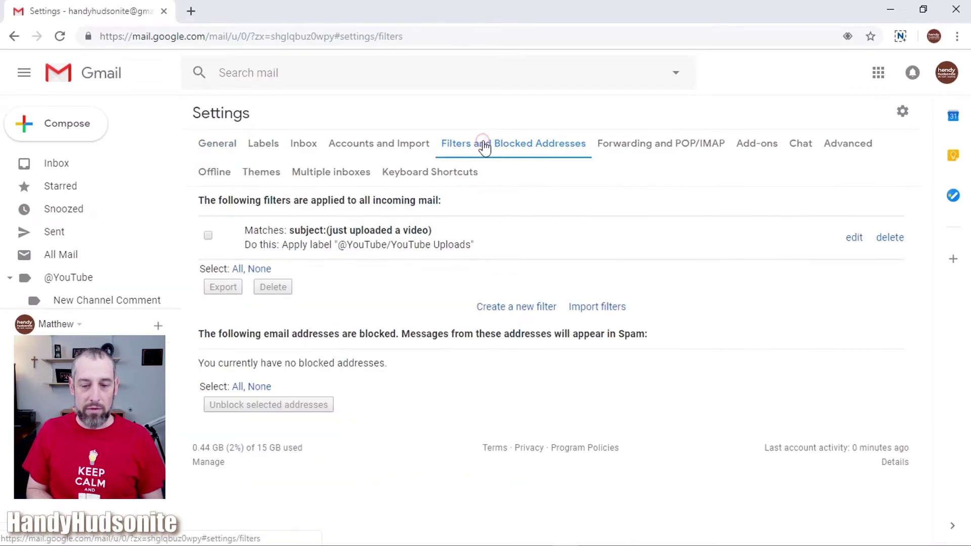
- Start a new filter matching subject 'new reply on' and continue to its actions
left_click(517, 308)
left_click(465, 169)
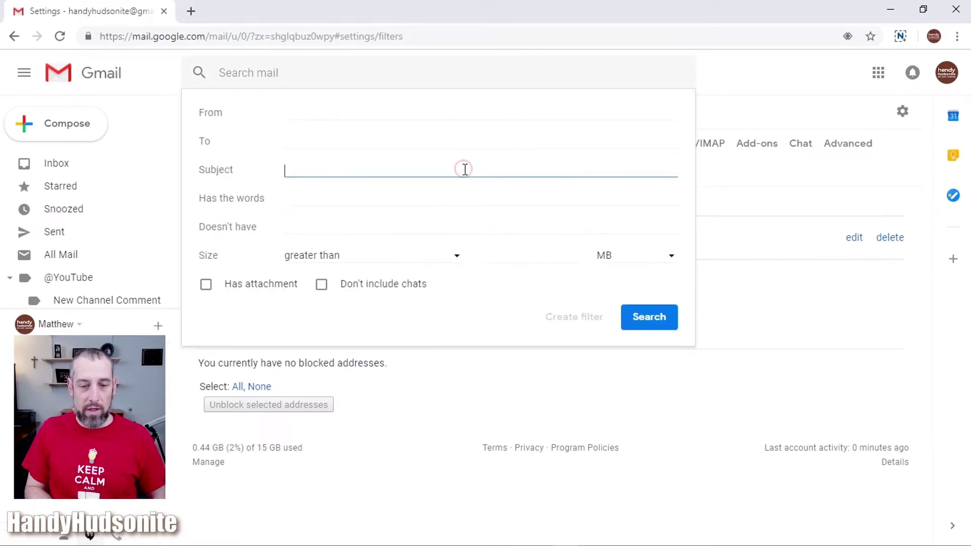
type("new reply on")
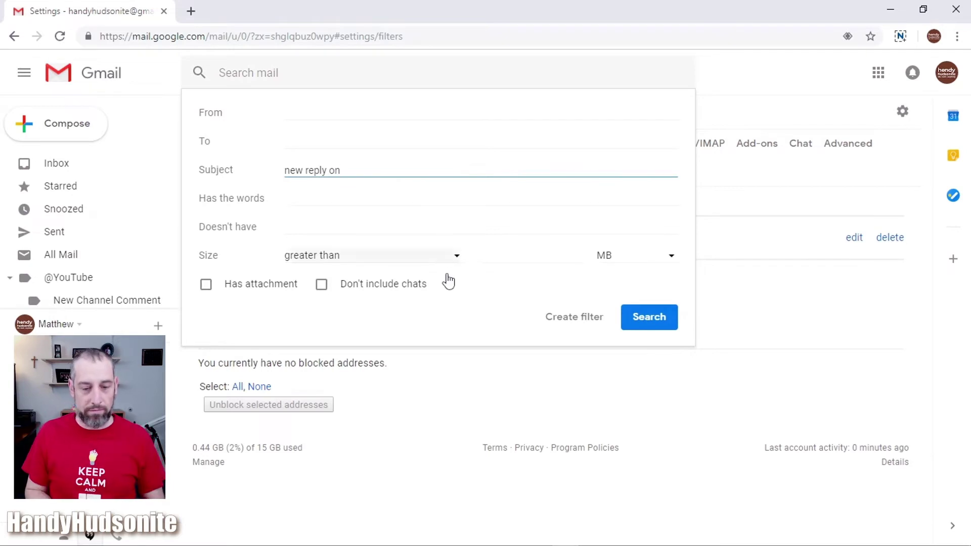
left_click(571, 320)
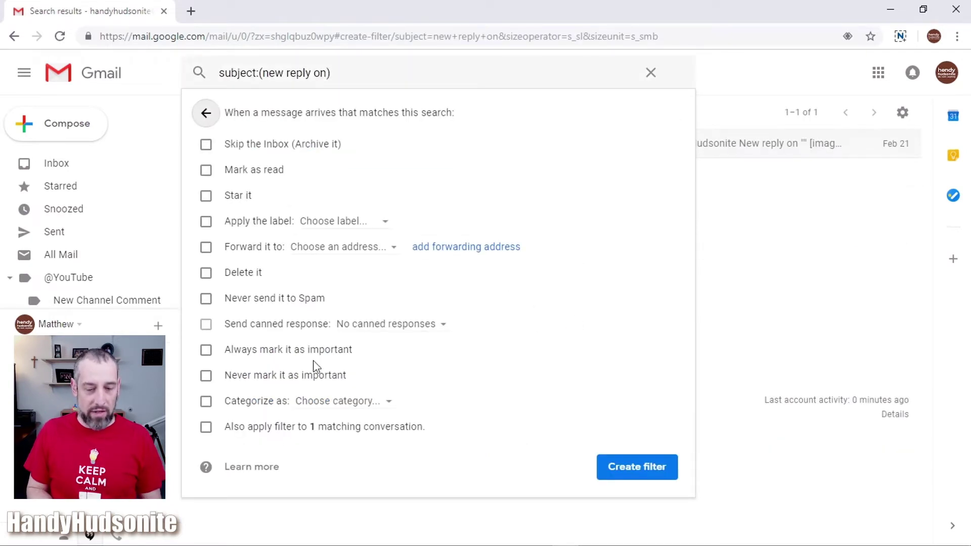
left_click(207, 223)
left_click(357, 223)
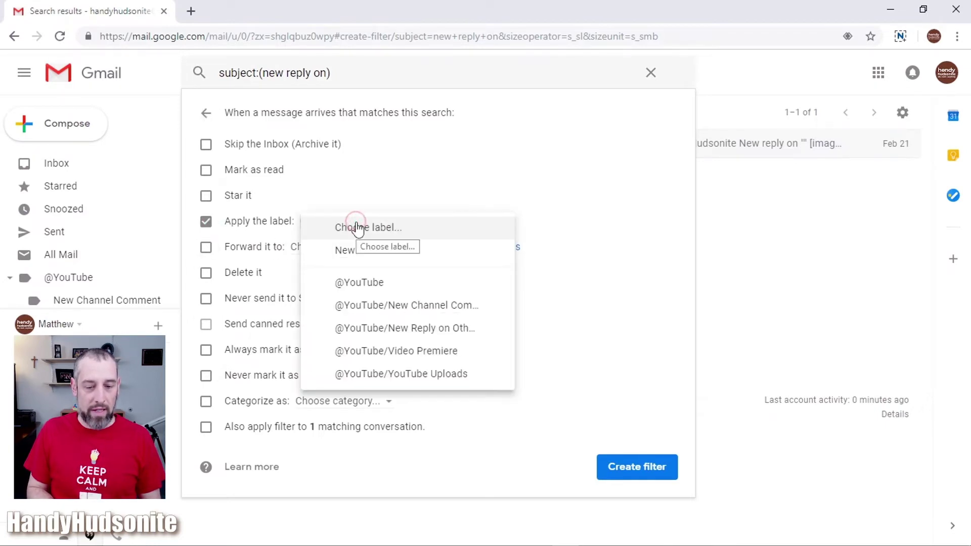
left_click(438, 328)
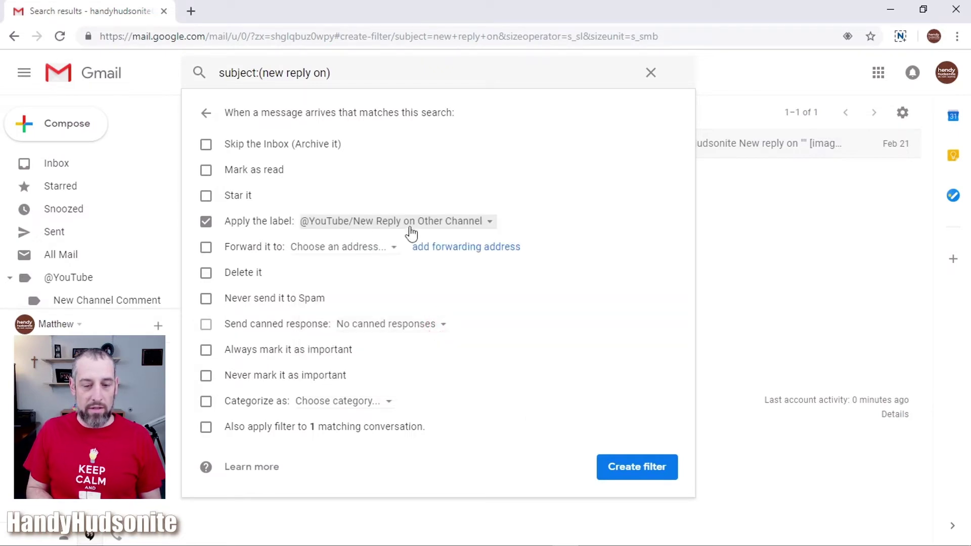
left_click(206, 427)
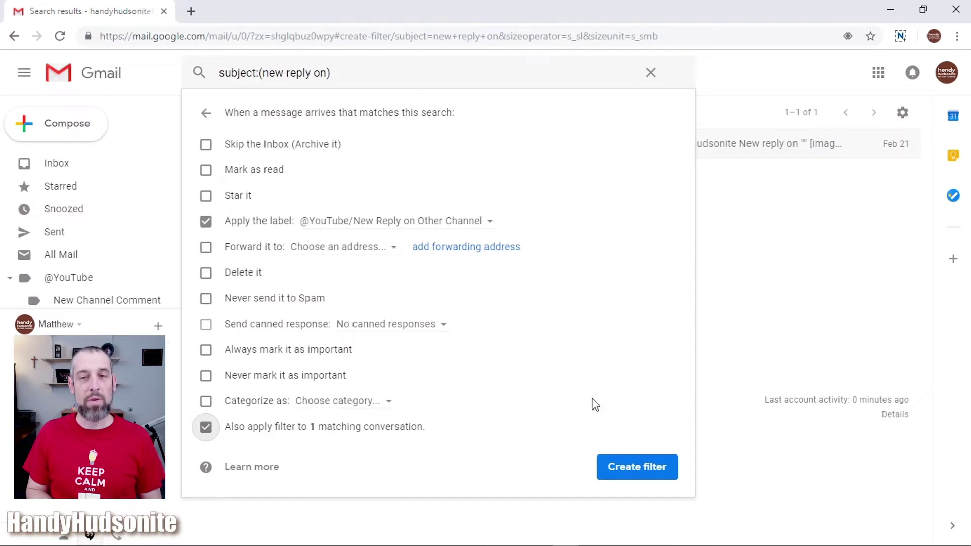
left_click(635, 468)
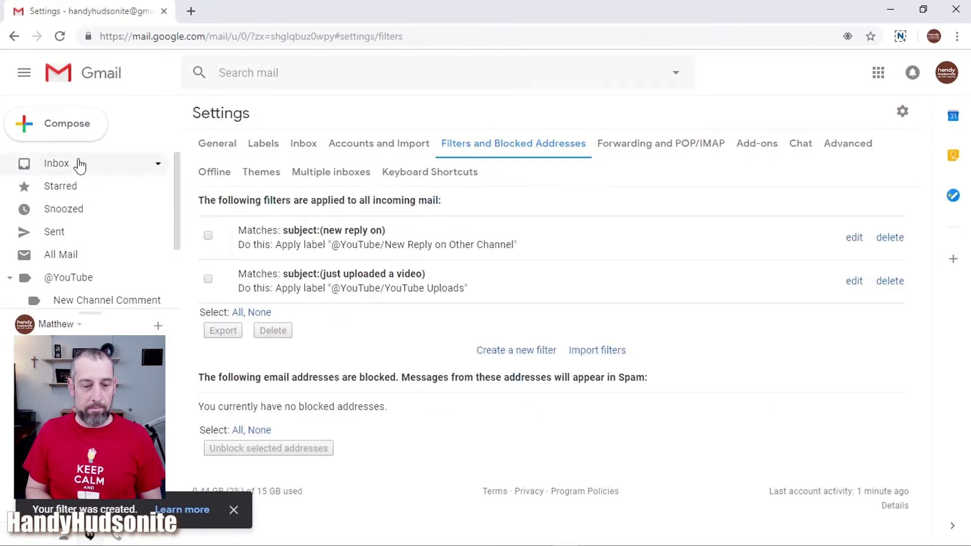
left_click(57, 162)
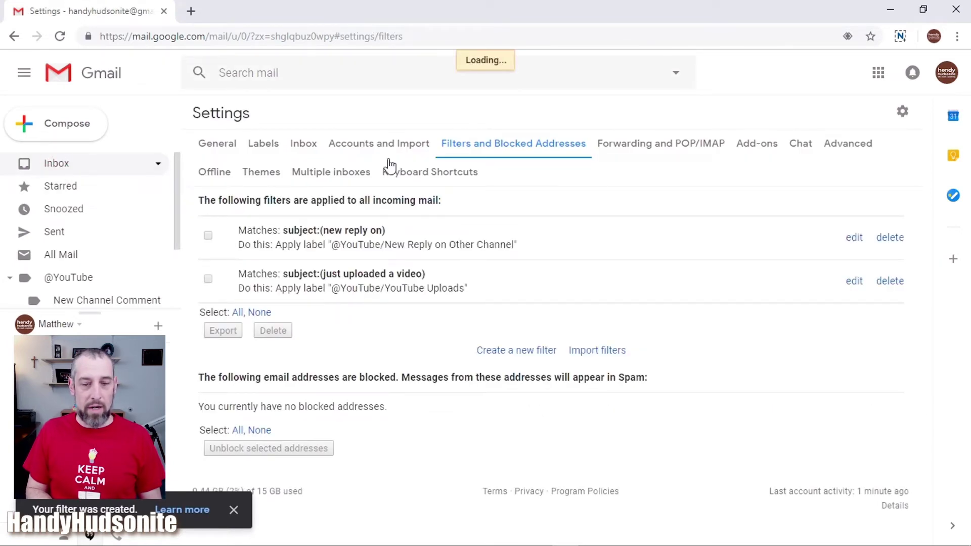
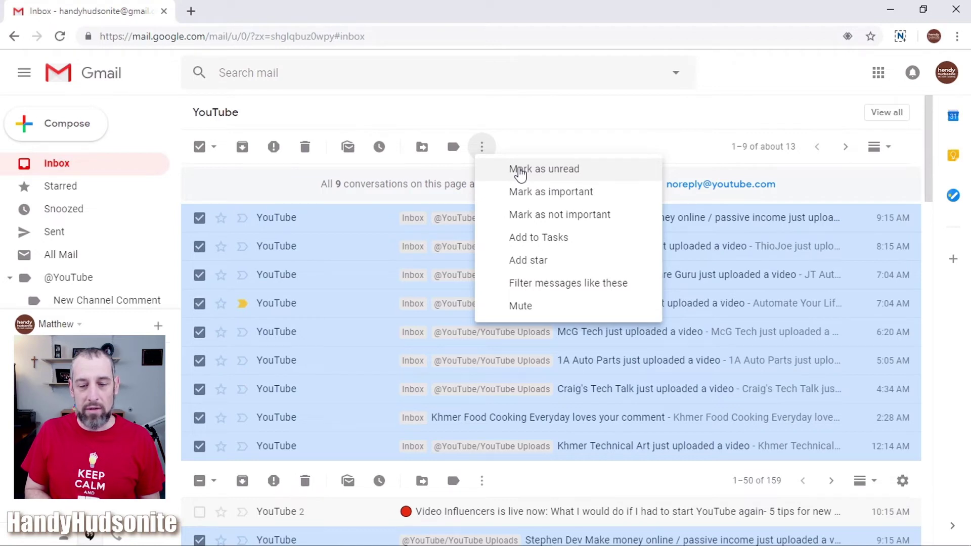
- Mark the nine selected YouTube conversations as unread, then clear the selection
left_click(519, 171)
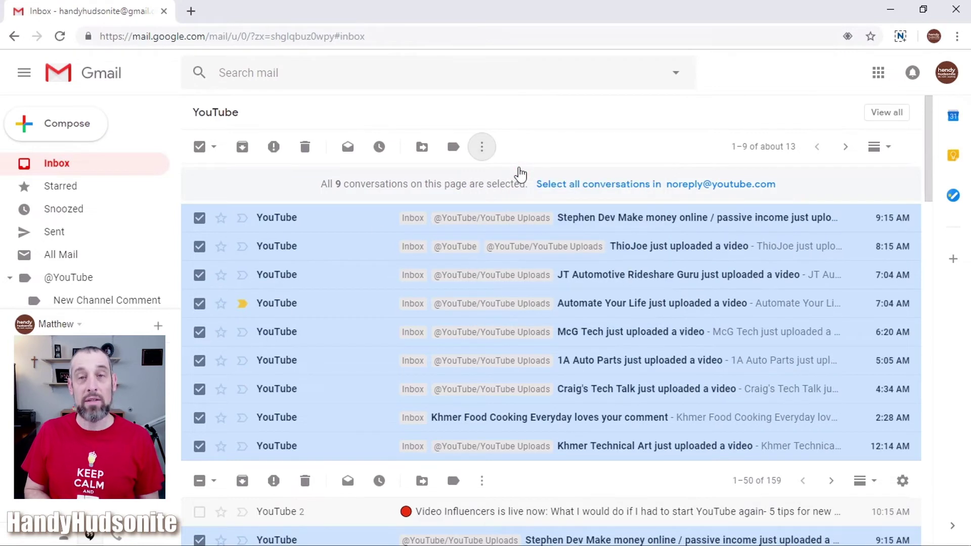
left_click(199, 147)
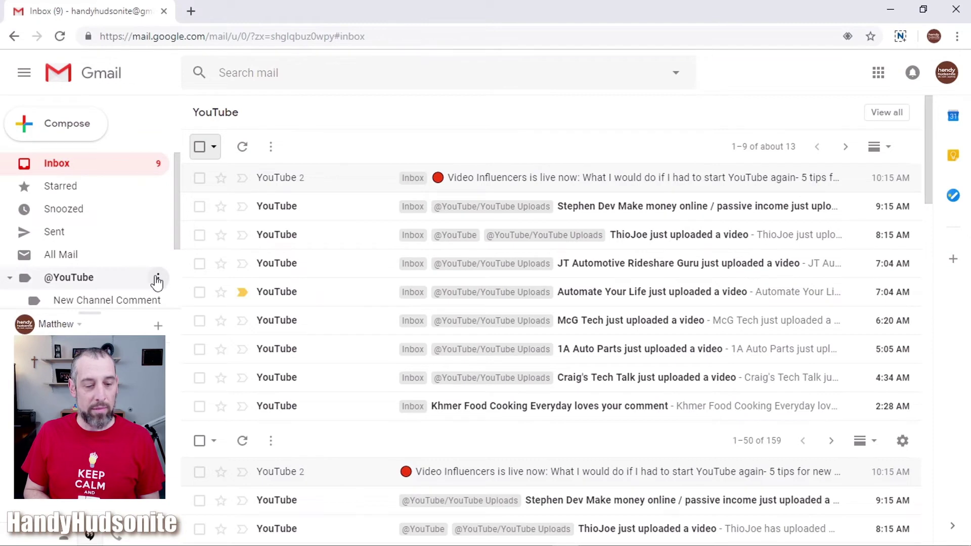
left_click(149, 278)
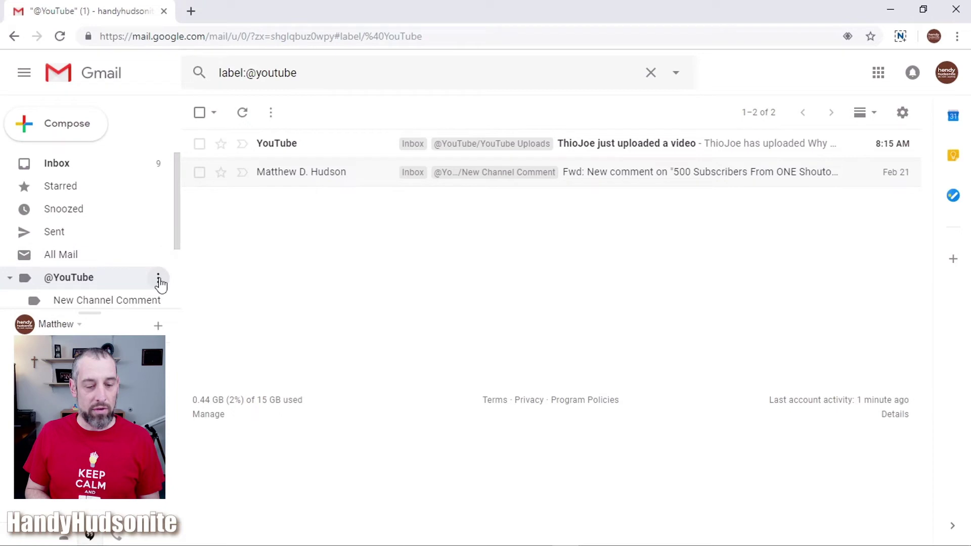
left_click(158, 279)
mouse_move(161, 284)
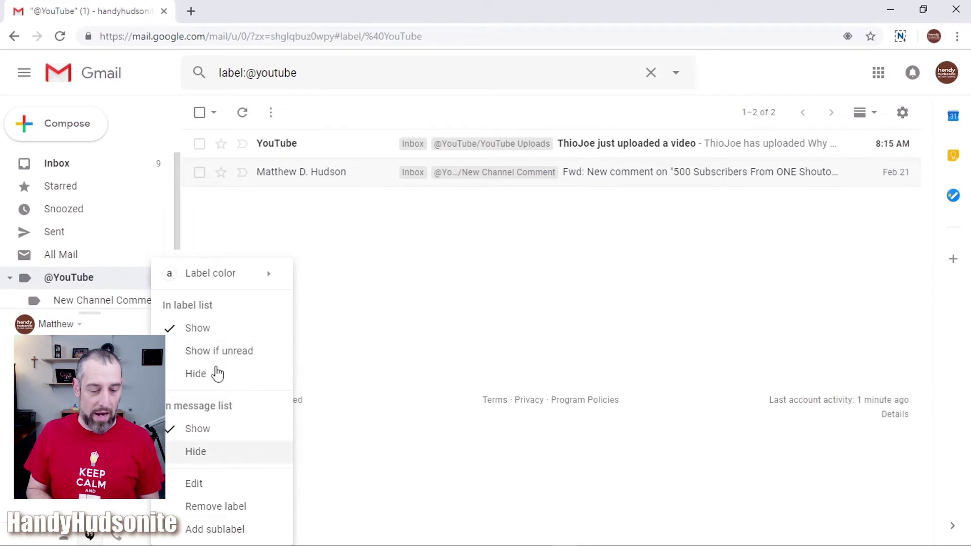
mouse_move(213, 277)
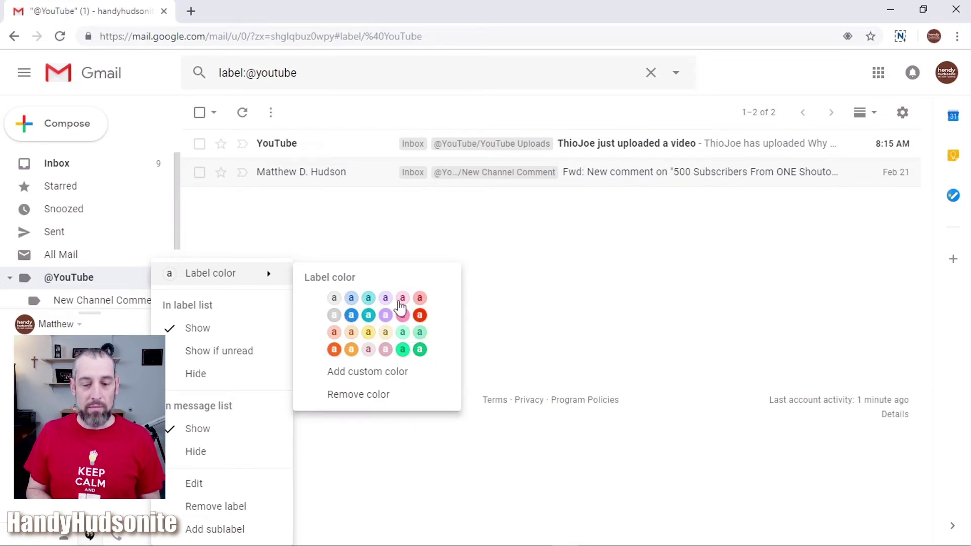
left_click(380, 373)
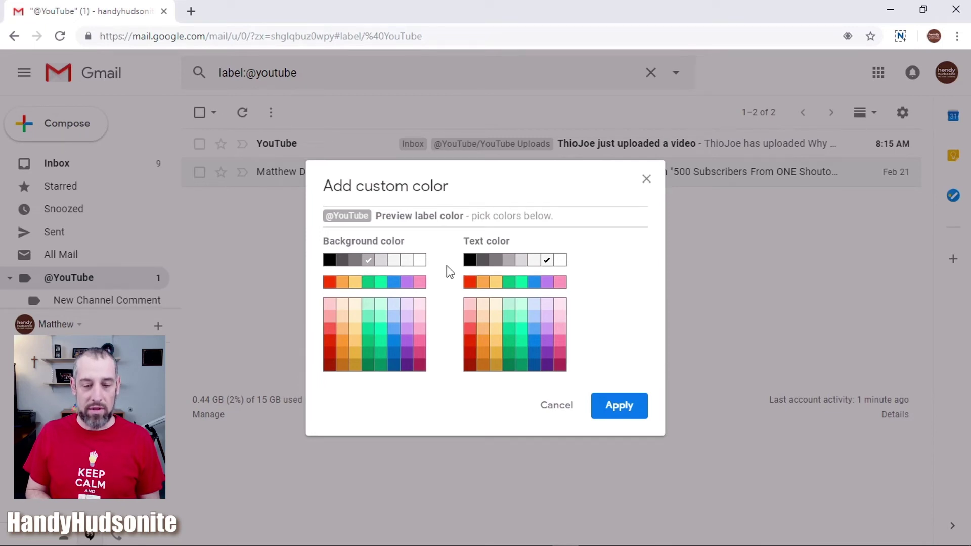
left_click(329, 353)
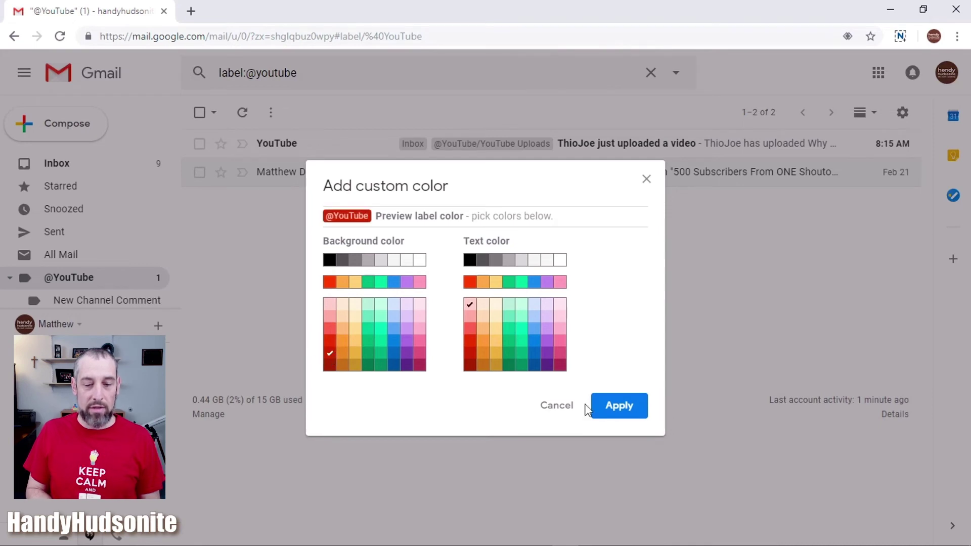
left_click(626, 409)
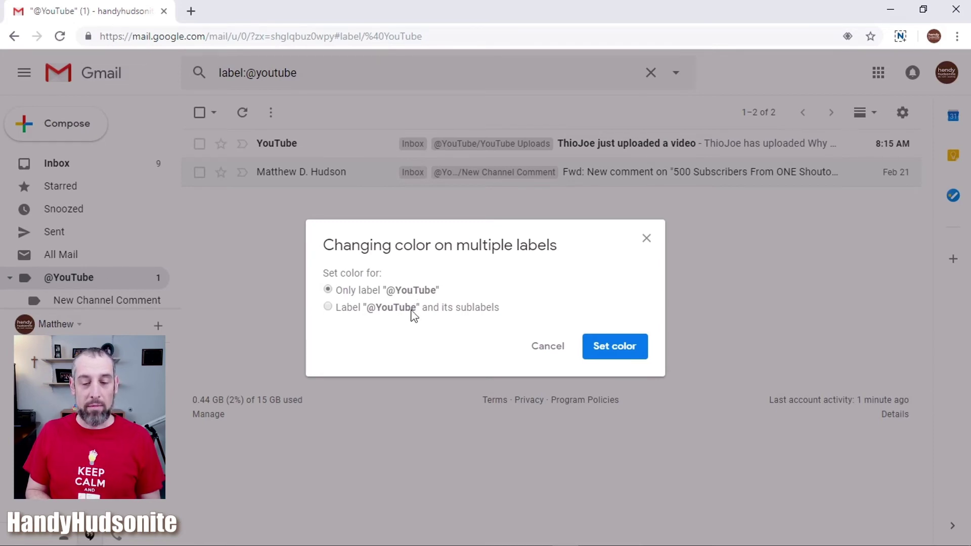
left_click(613, 349)
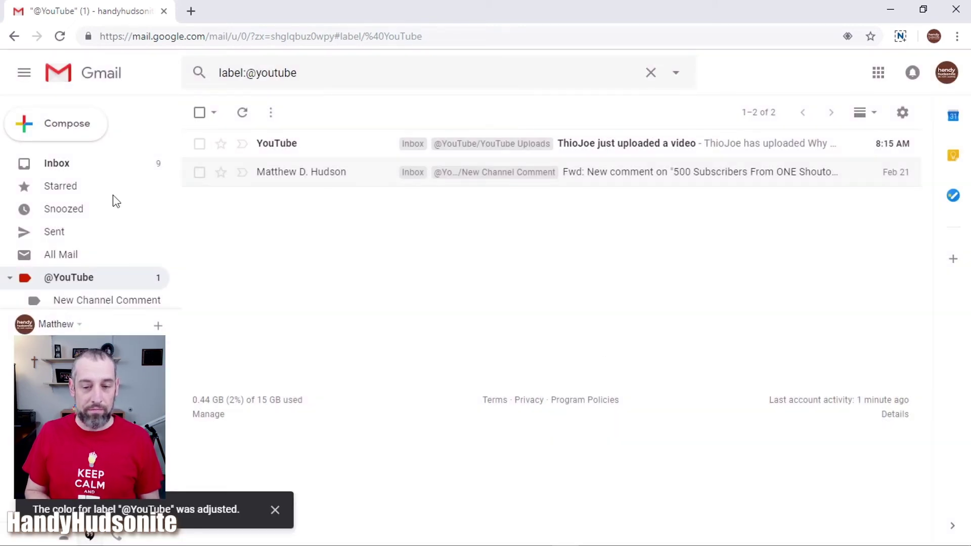
left_click(58, 164)
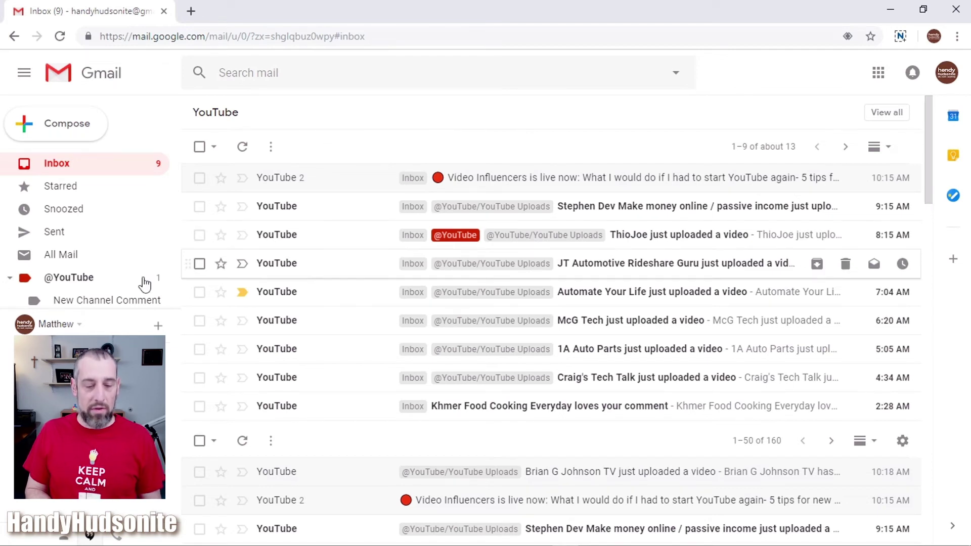
- Make the New Channel Comment label blue
scroll(143, 284, "down", 1)
left_click(158, 255)
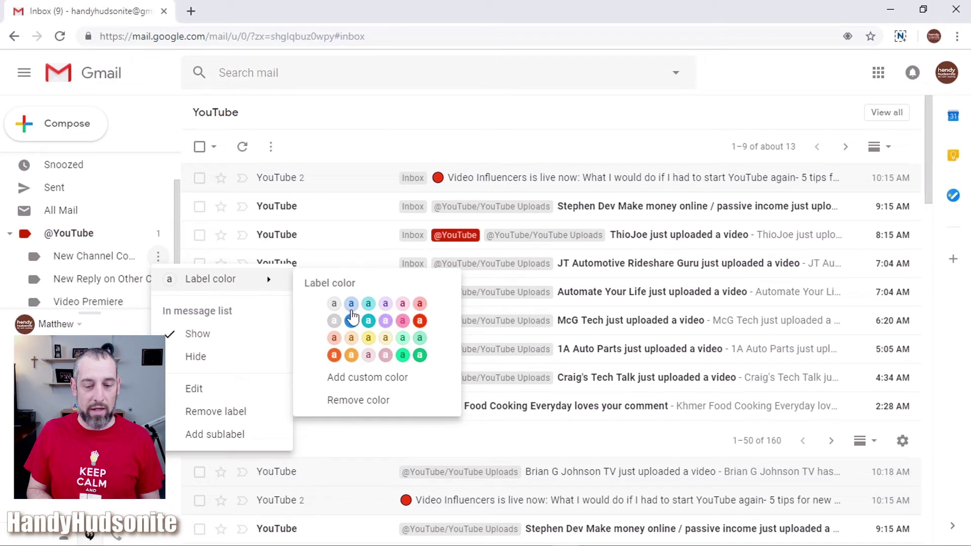
left_click(352, 321)
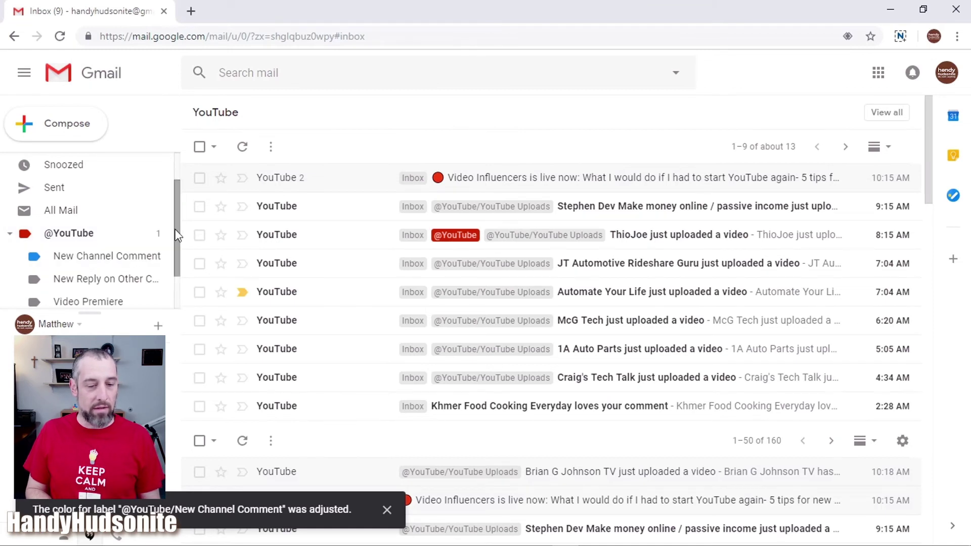
- Make the YouTube Uploads label green
scroll(175, 229, "down", 1)
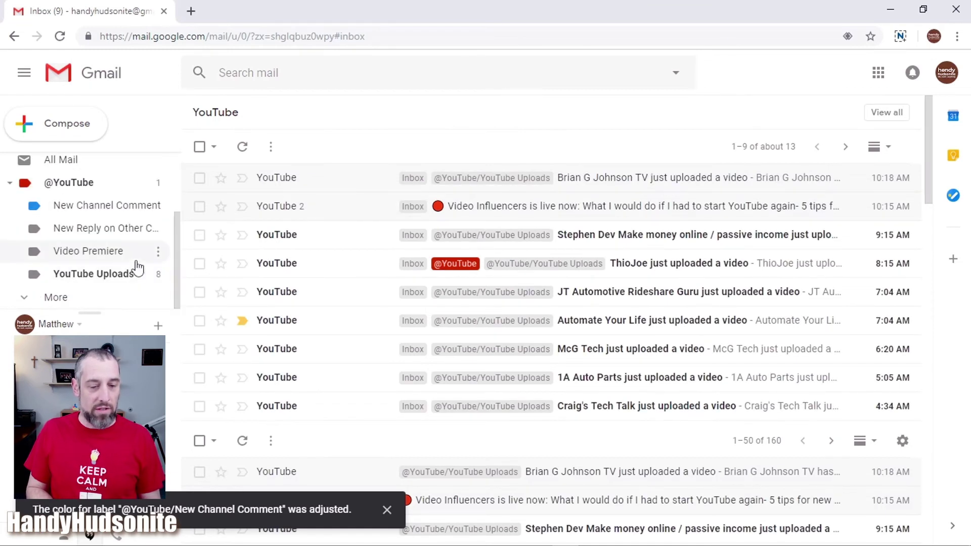
left_click(159, 275)
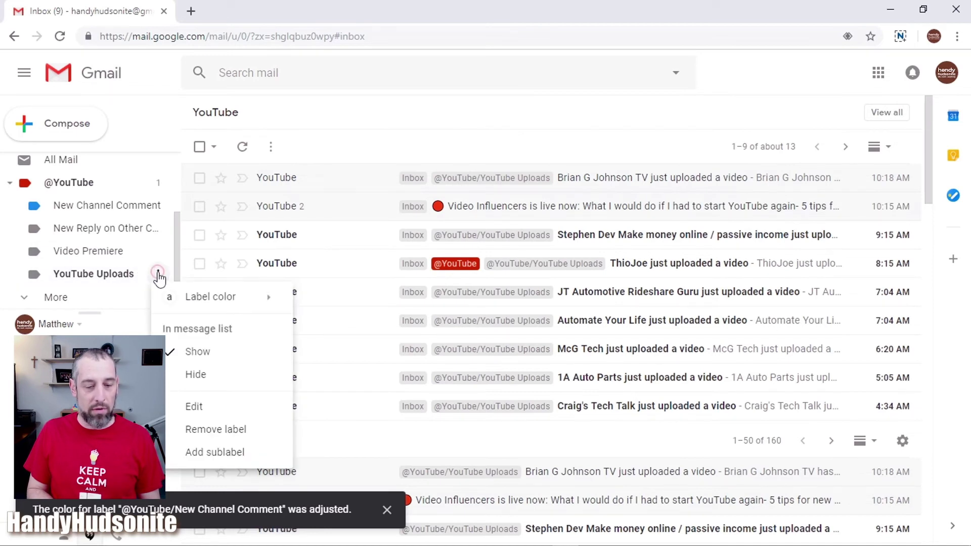
mouse_move(208, 302)
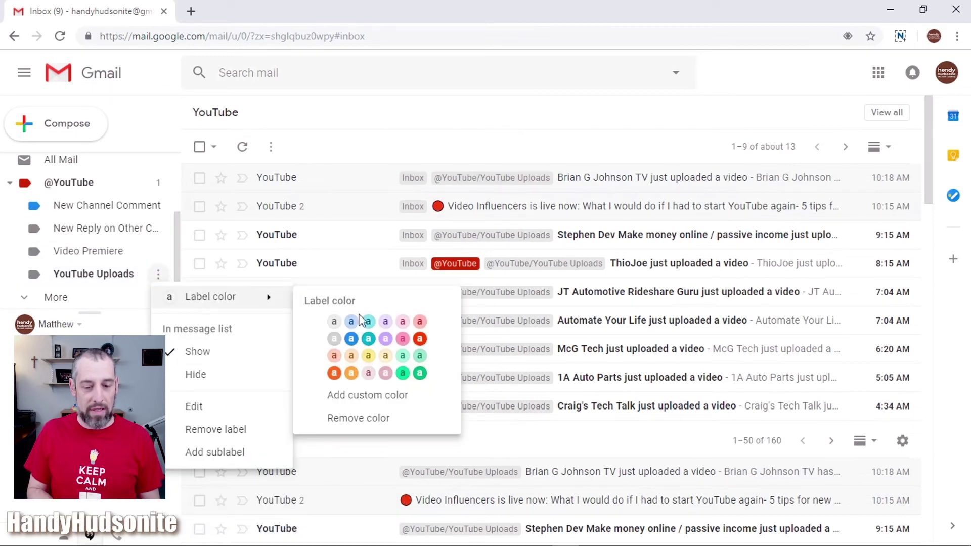
left_click(420, 373)
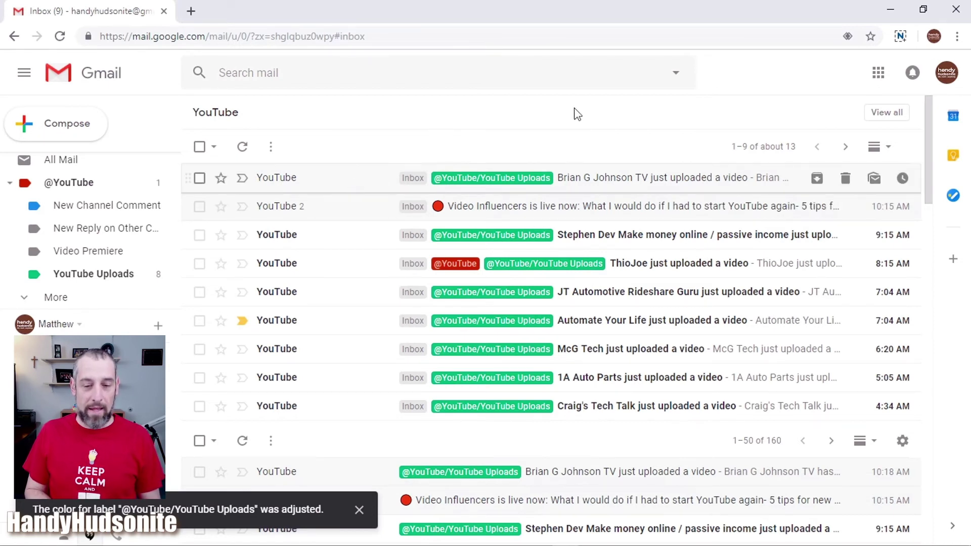
- List every YouTube notification email and scroll through their red, blue and green tags
left_click(876, 113)
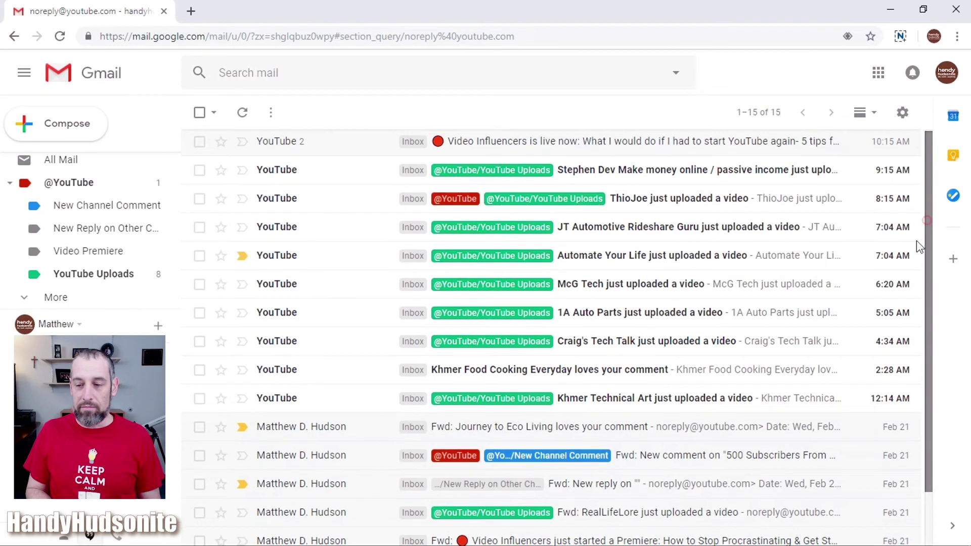
scroll(917, 241, "down", 2)
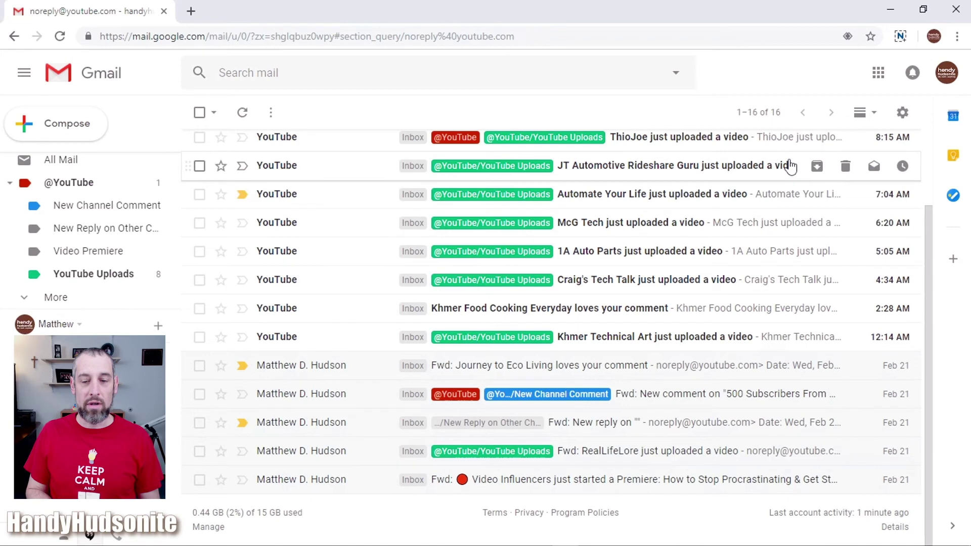
left_click_drag(927, 258, 932, 195)
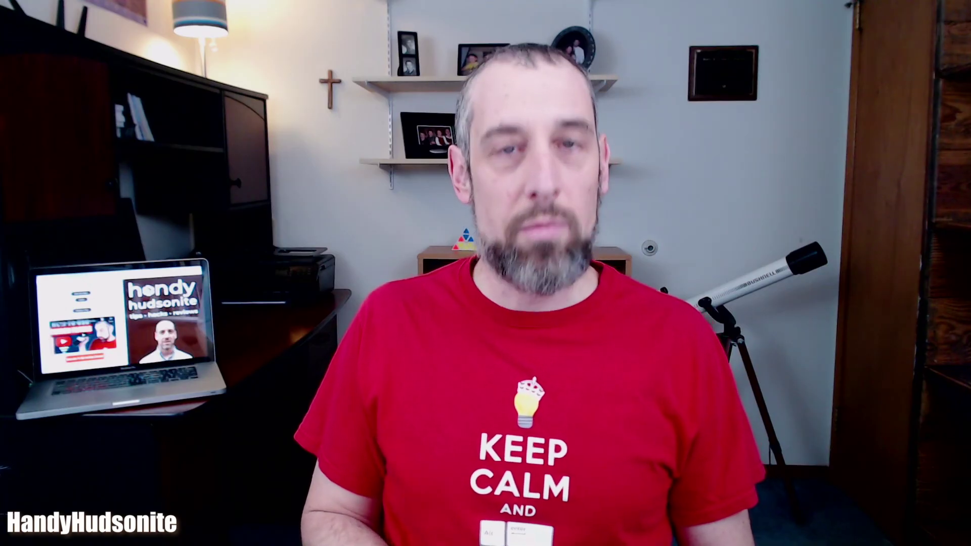